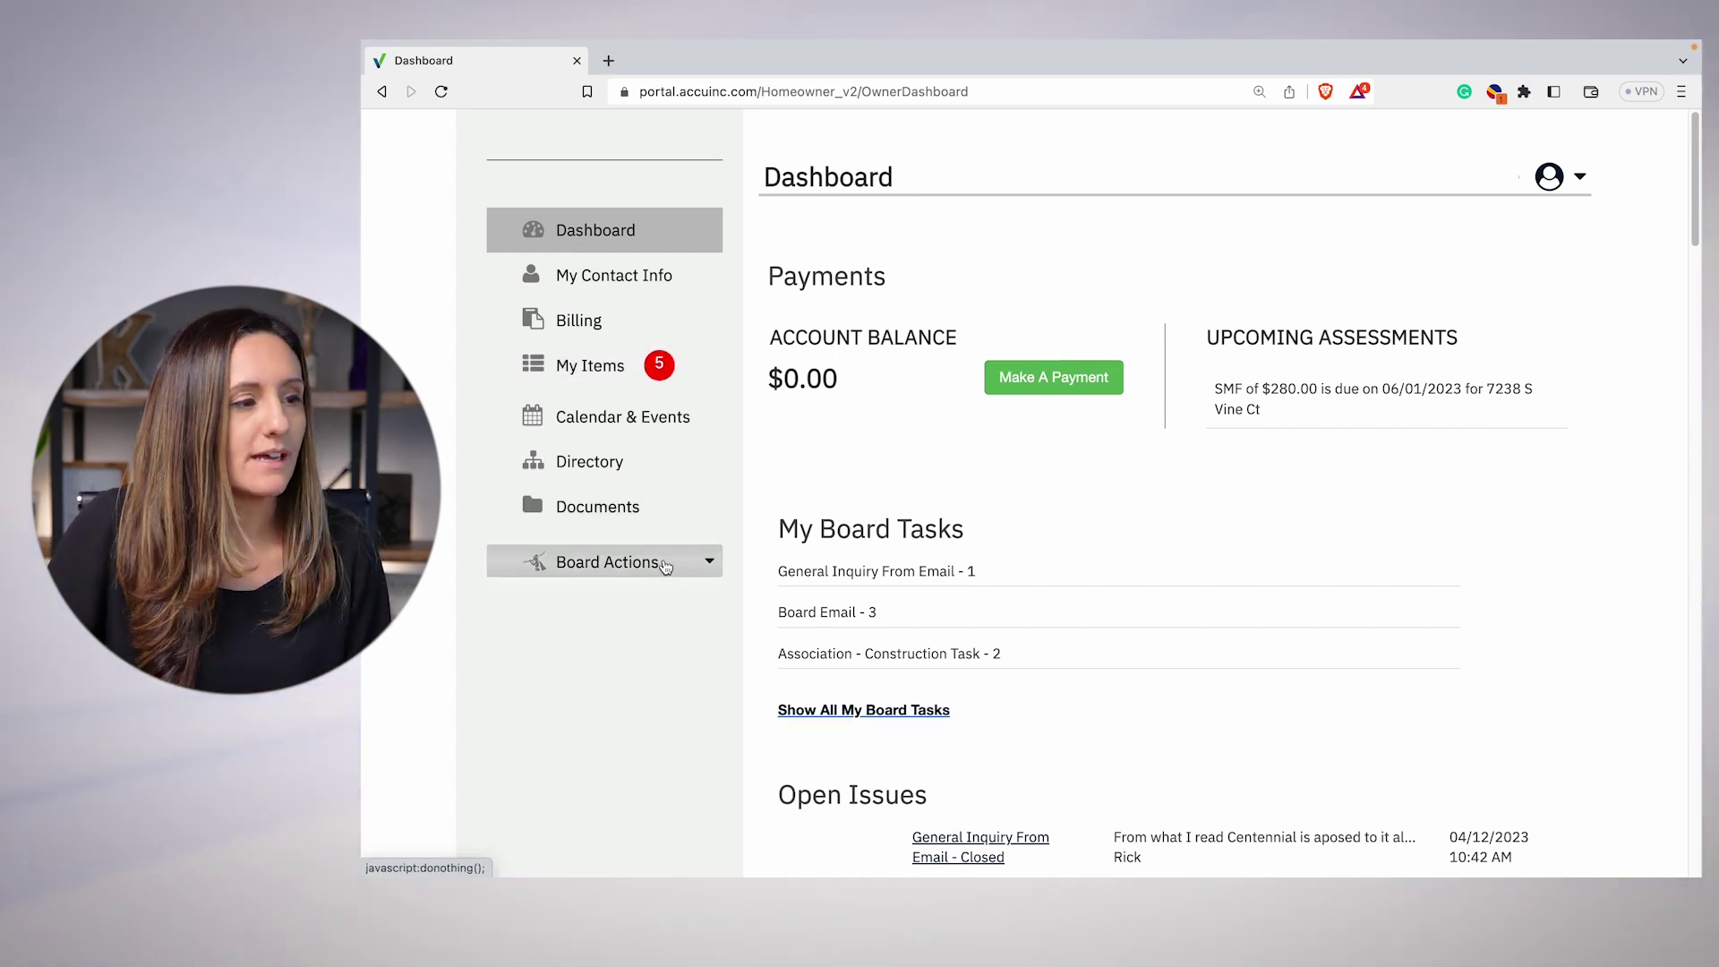
# Expand Board Actions in the sidebar and open Invoice History, showing four open invoices
pyautogui.scroll(-1, 681, 537)
pyautogui.click(631, 564)
pyautogui.scroll(-3, 1086, 582)
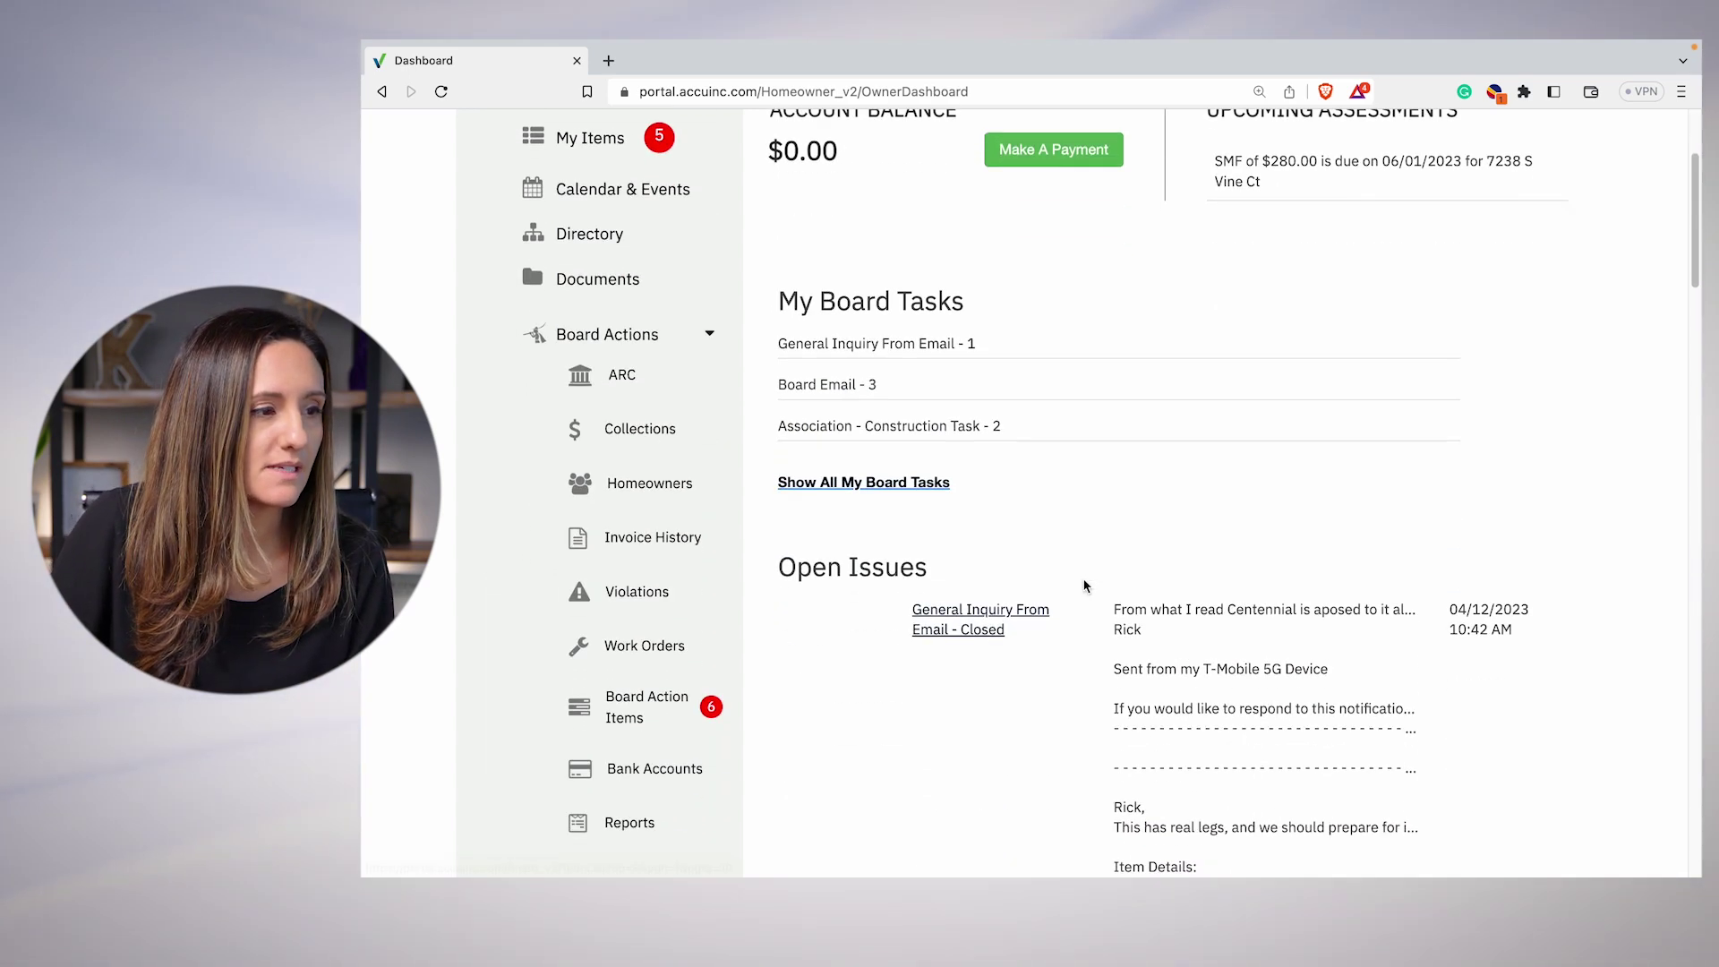
pyautogui.scroll(-1, 688, 445)
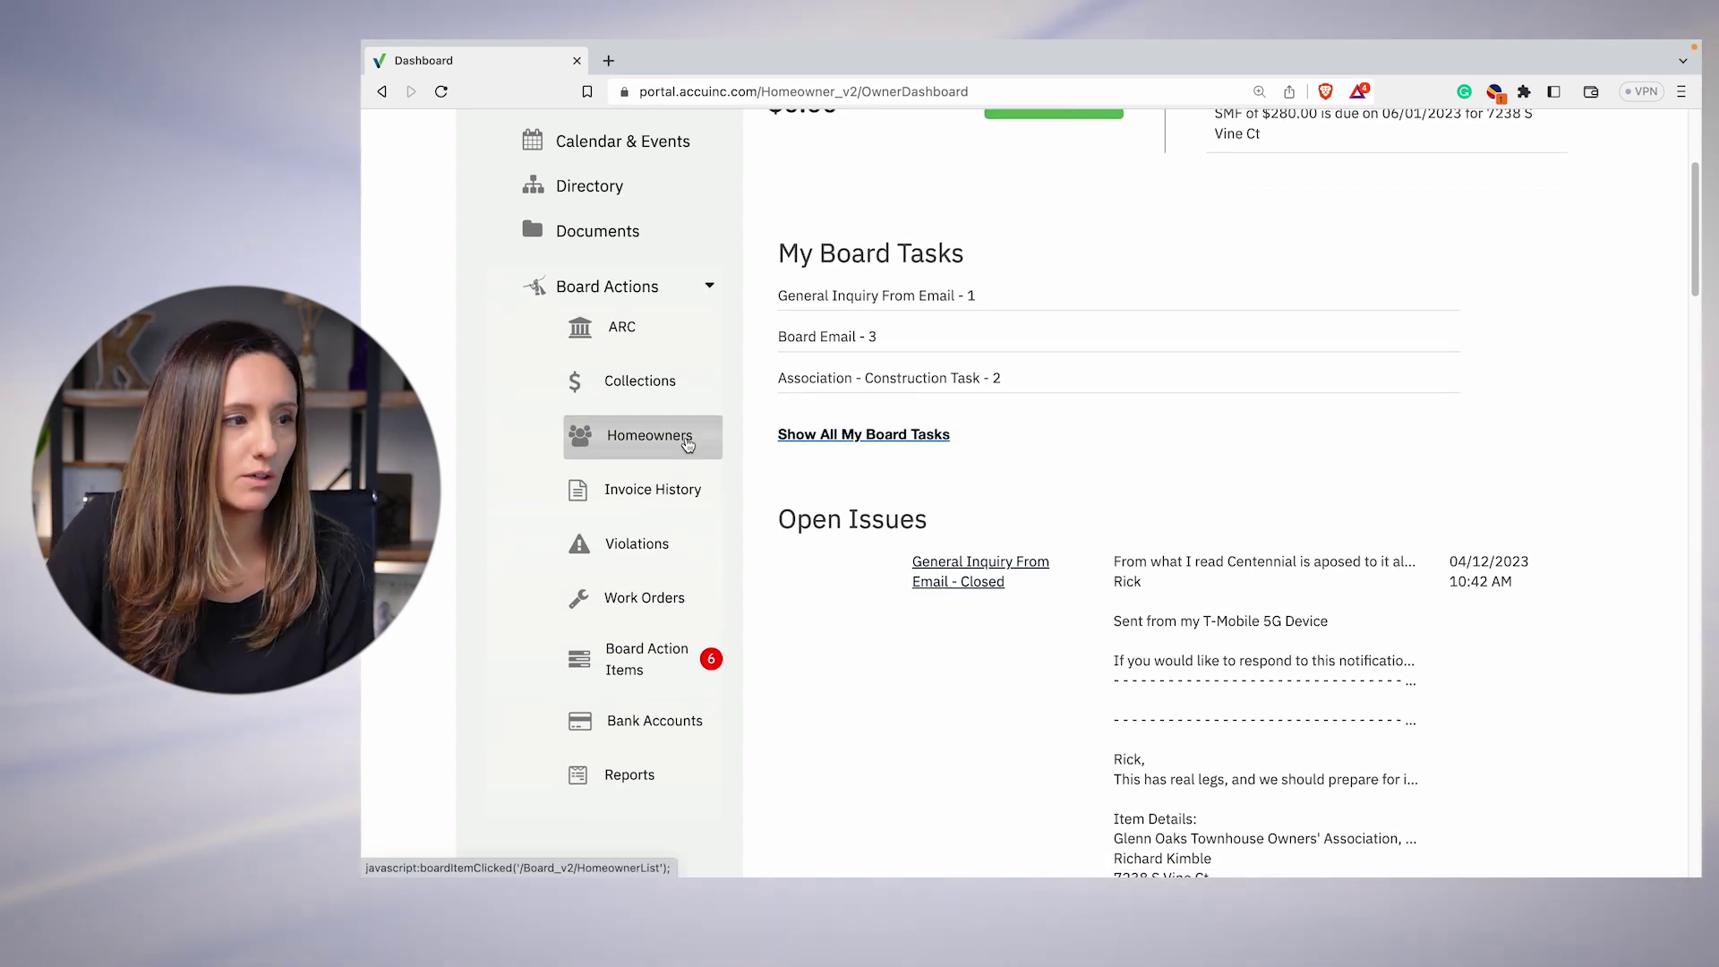
pyautogui.scroll(1, 687, 445)
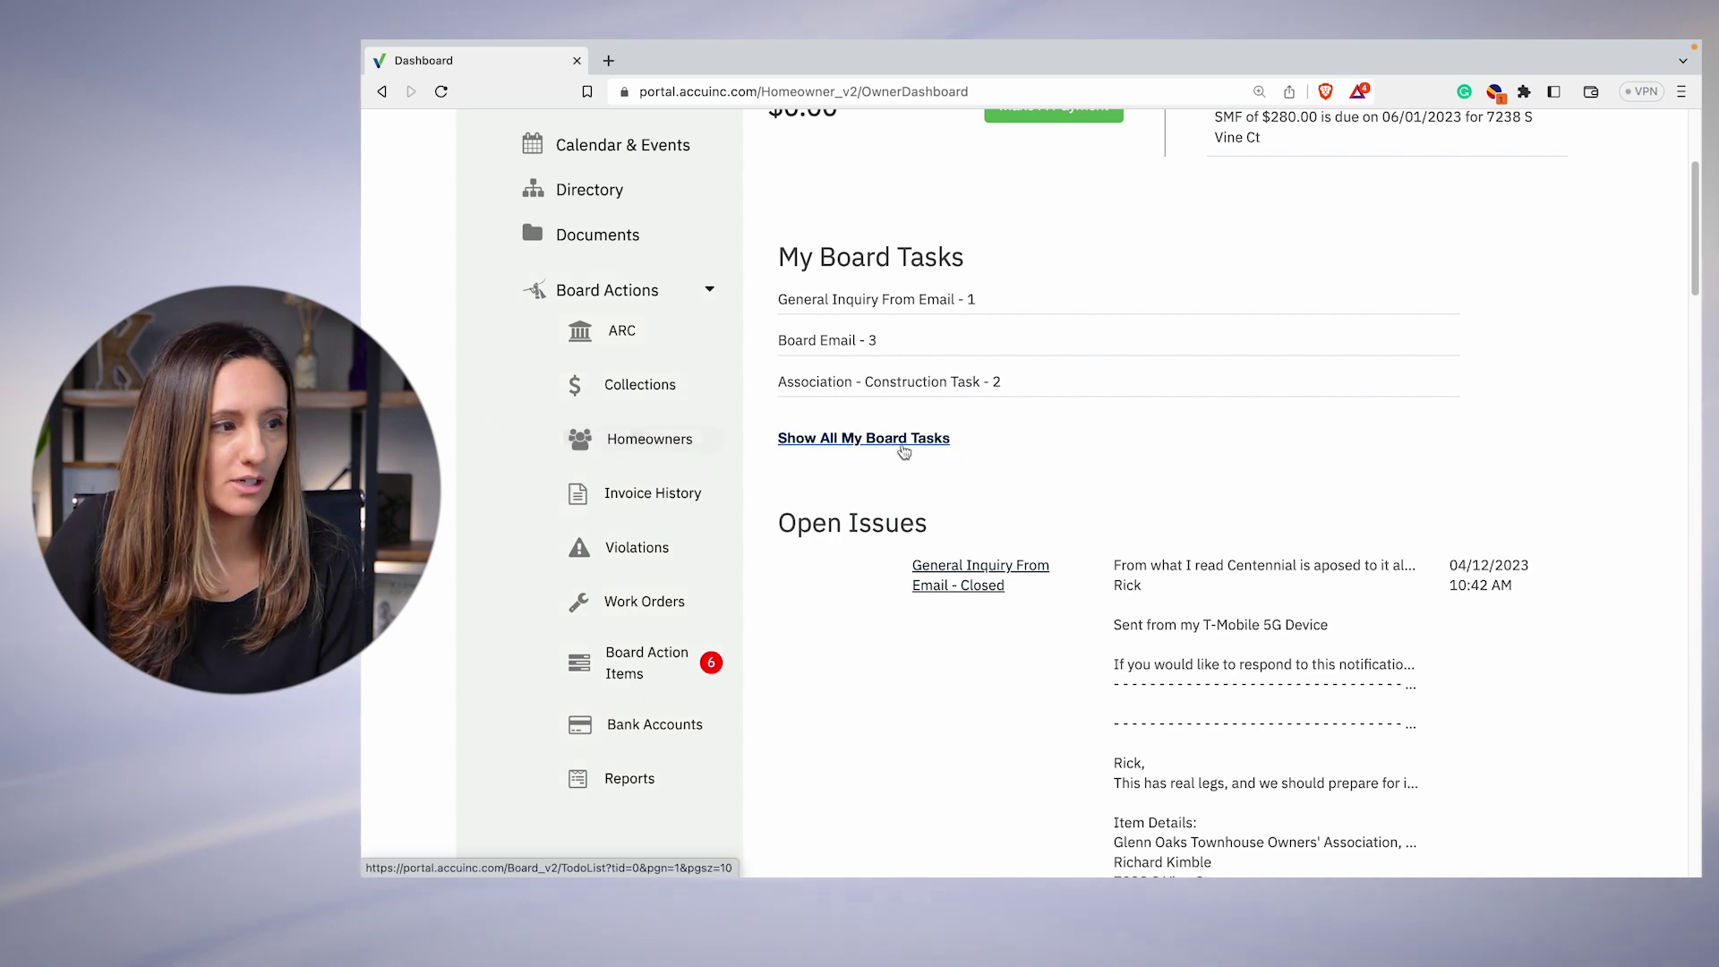
pyautogui.scroll(-1, 817, 394)
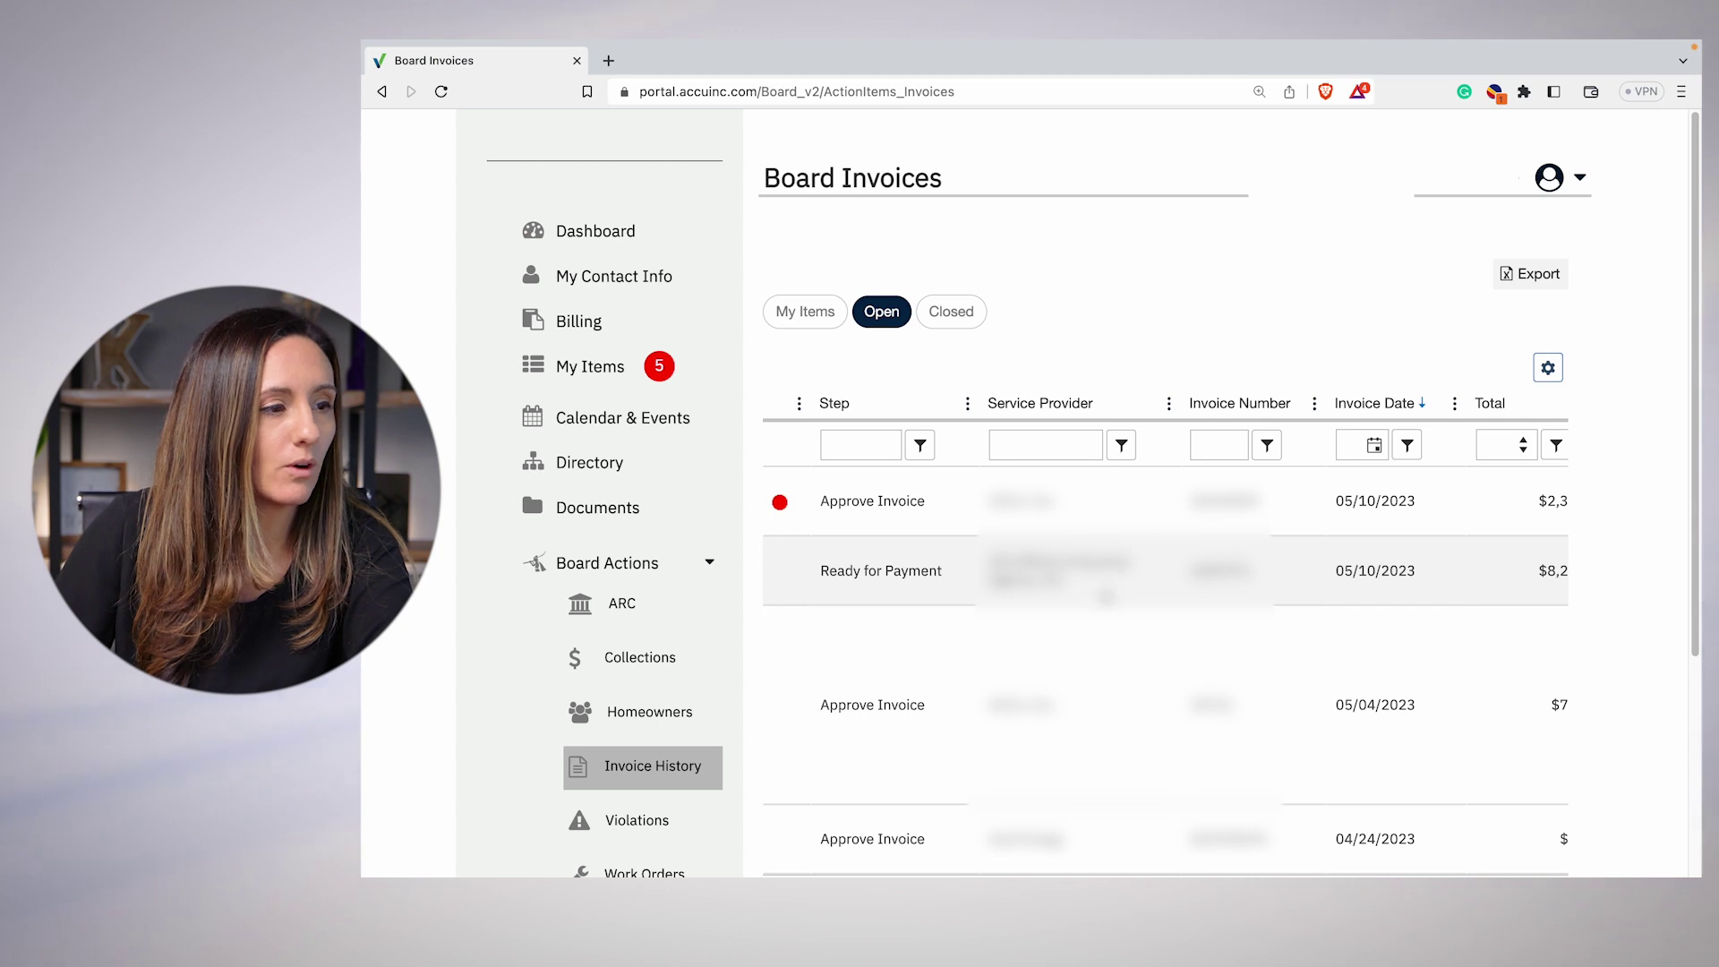
# Add a Subject column from the Service Provider column menu, then review the four open invoices
pyautogui.click(967, 405)
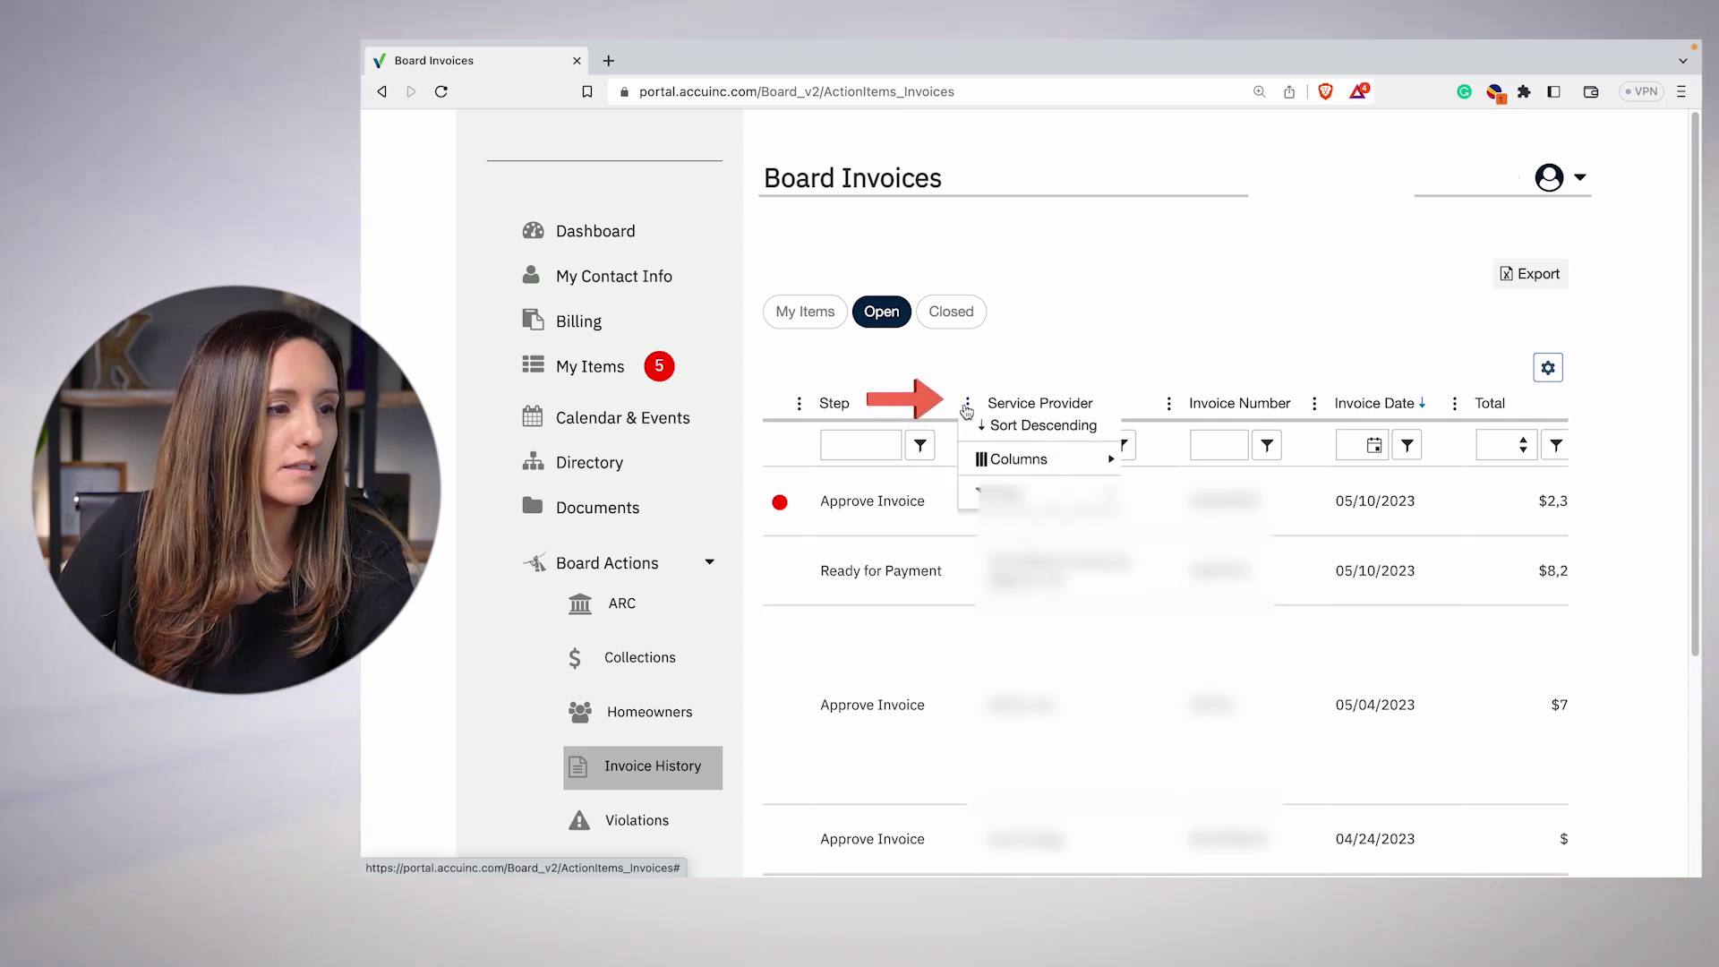
pyautogui.moveTo(1019, 509)
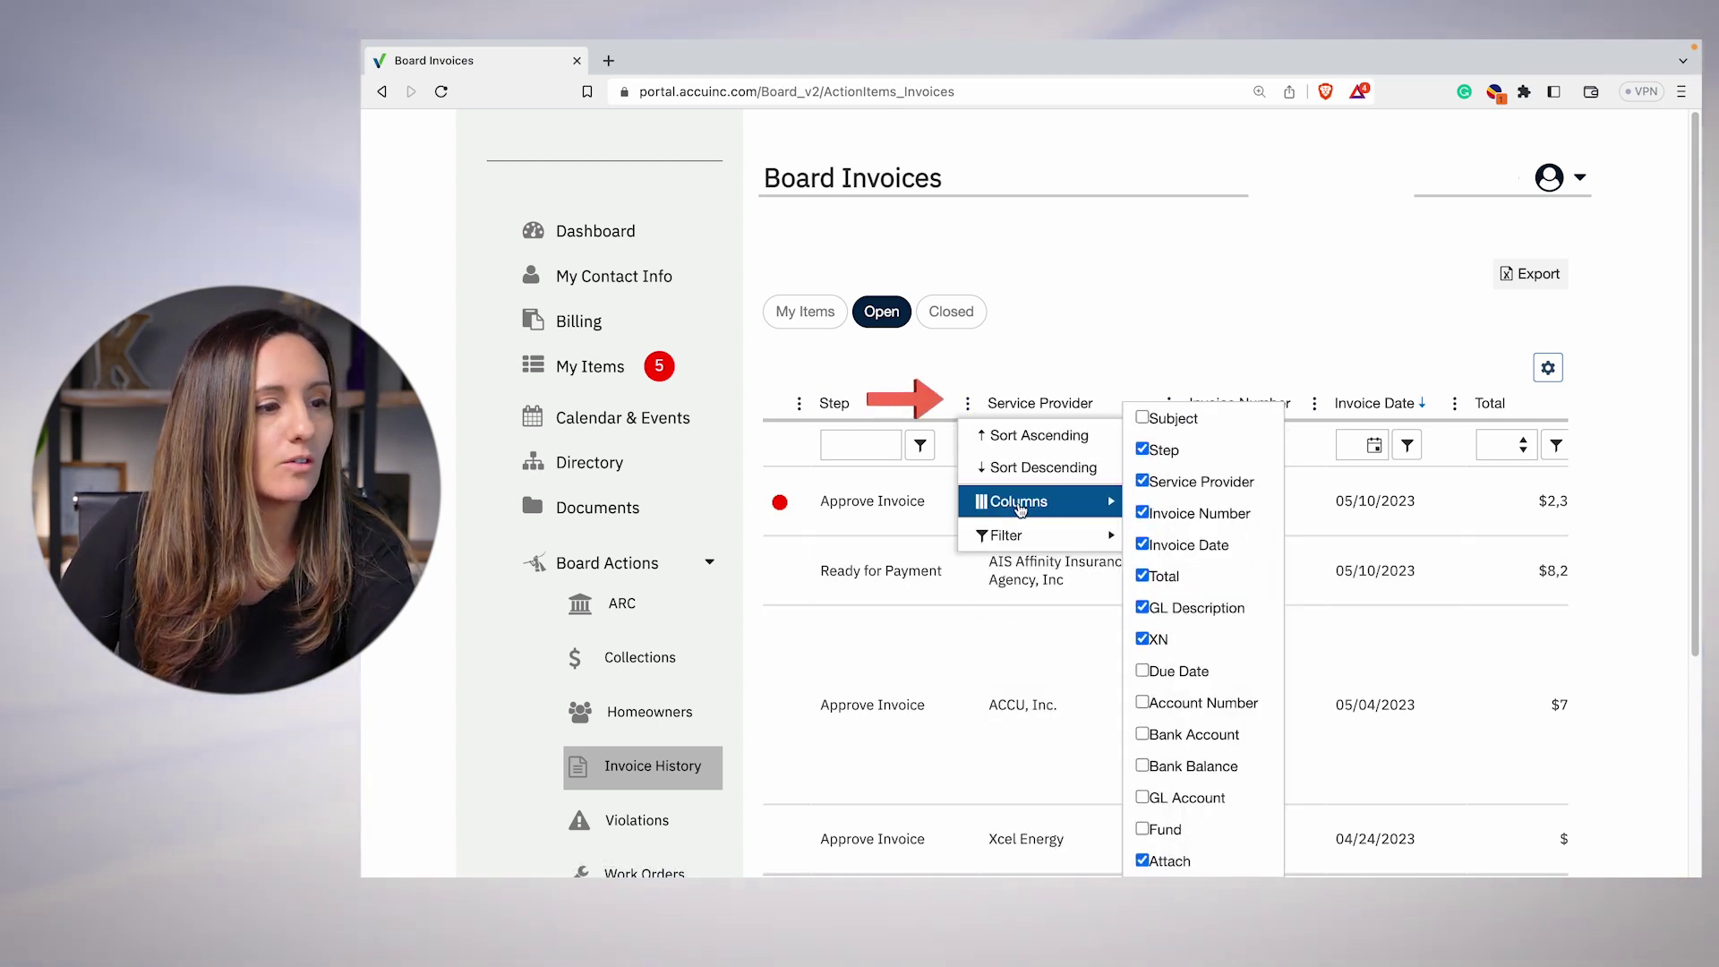
pyautogui.click(1173, 421)
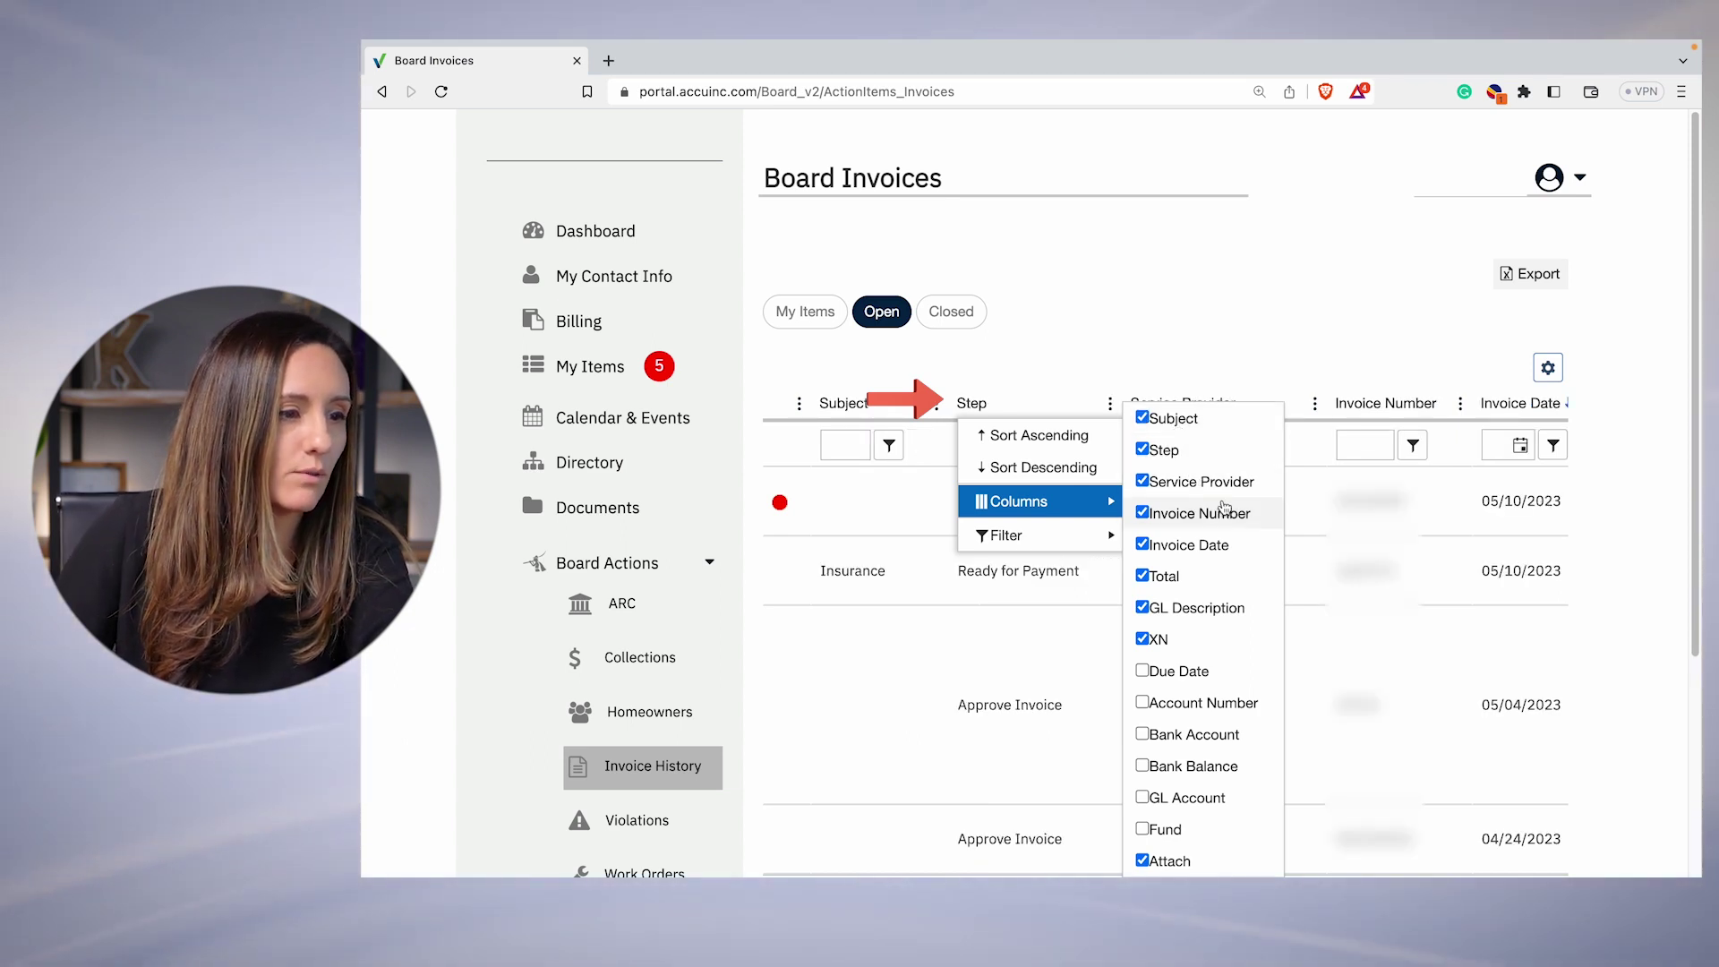
pyautogui.click(1066, 517)
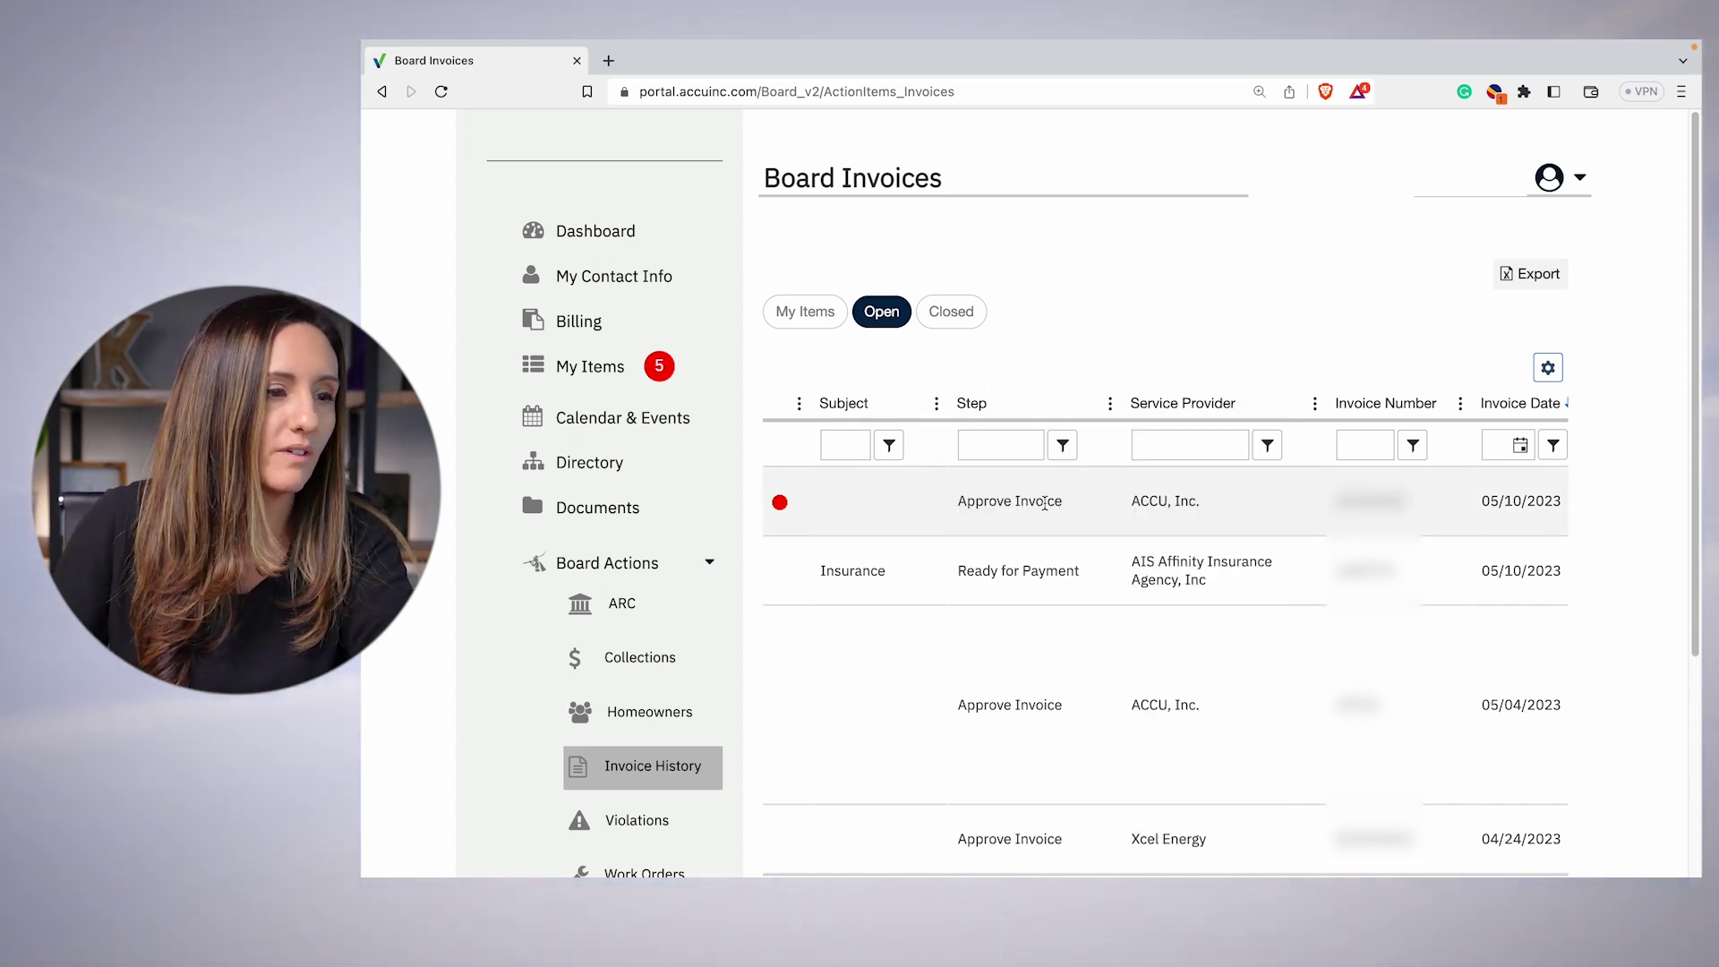
pyautogui.scroll(-1, 1095, 665)
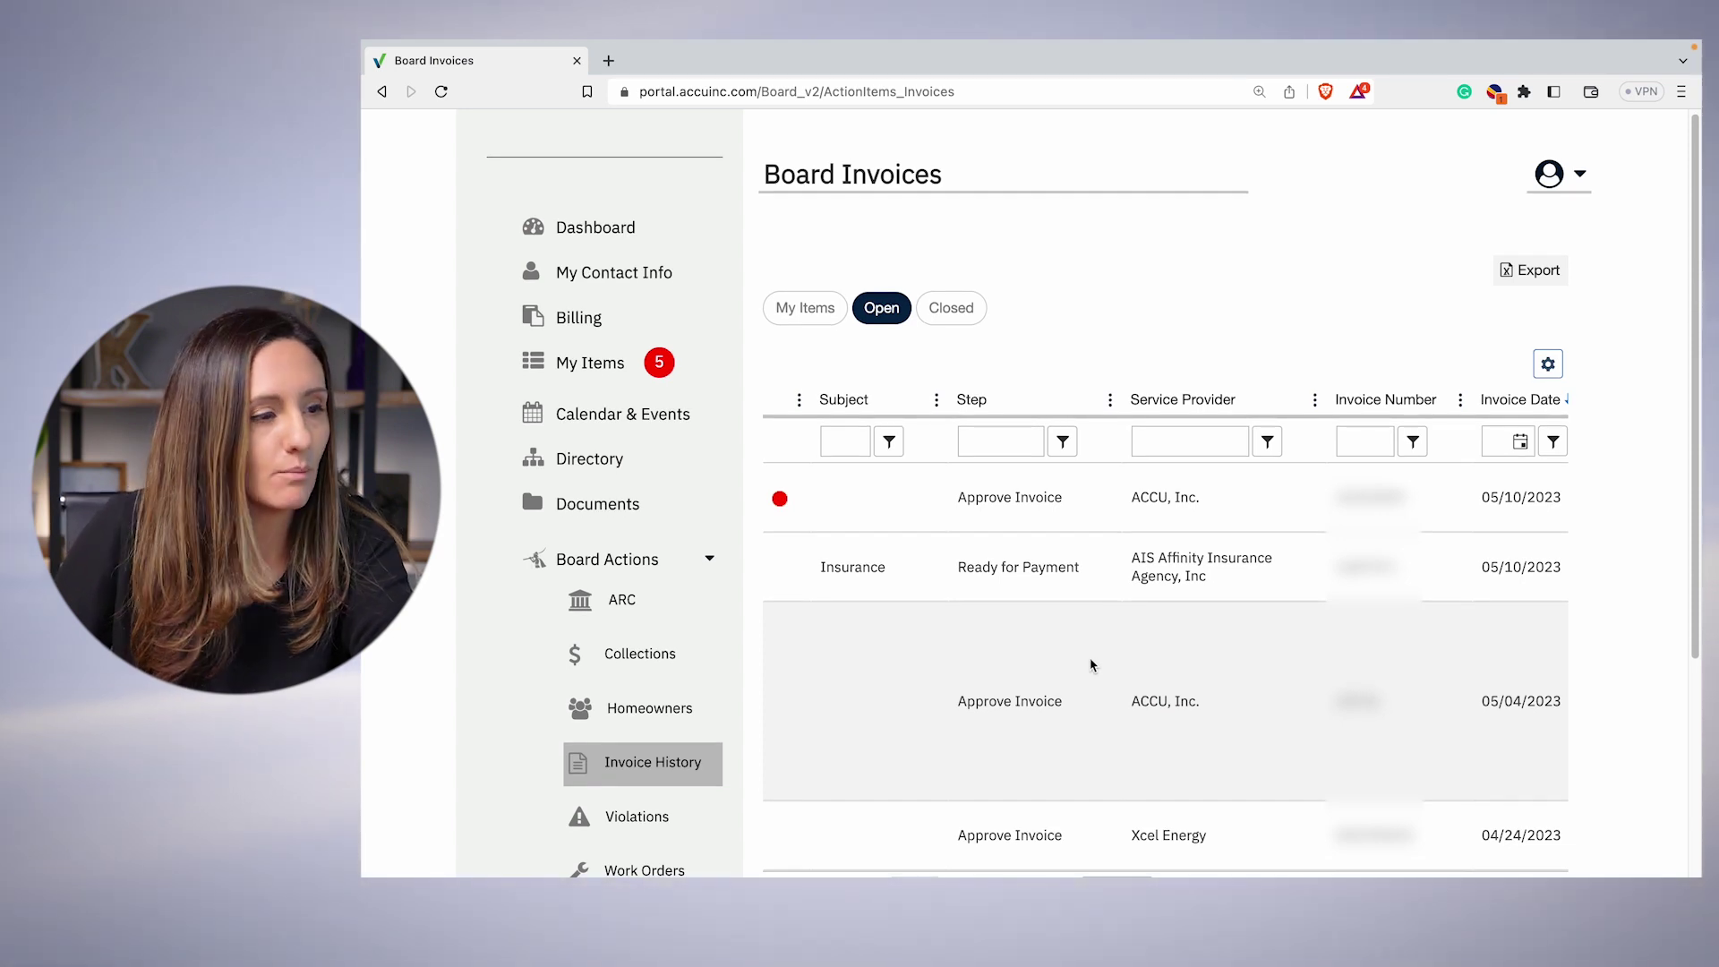
pyautogui.scroll(-3, 1082, 661)
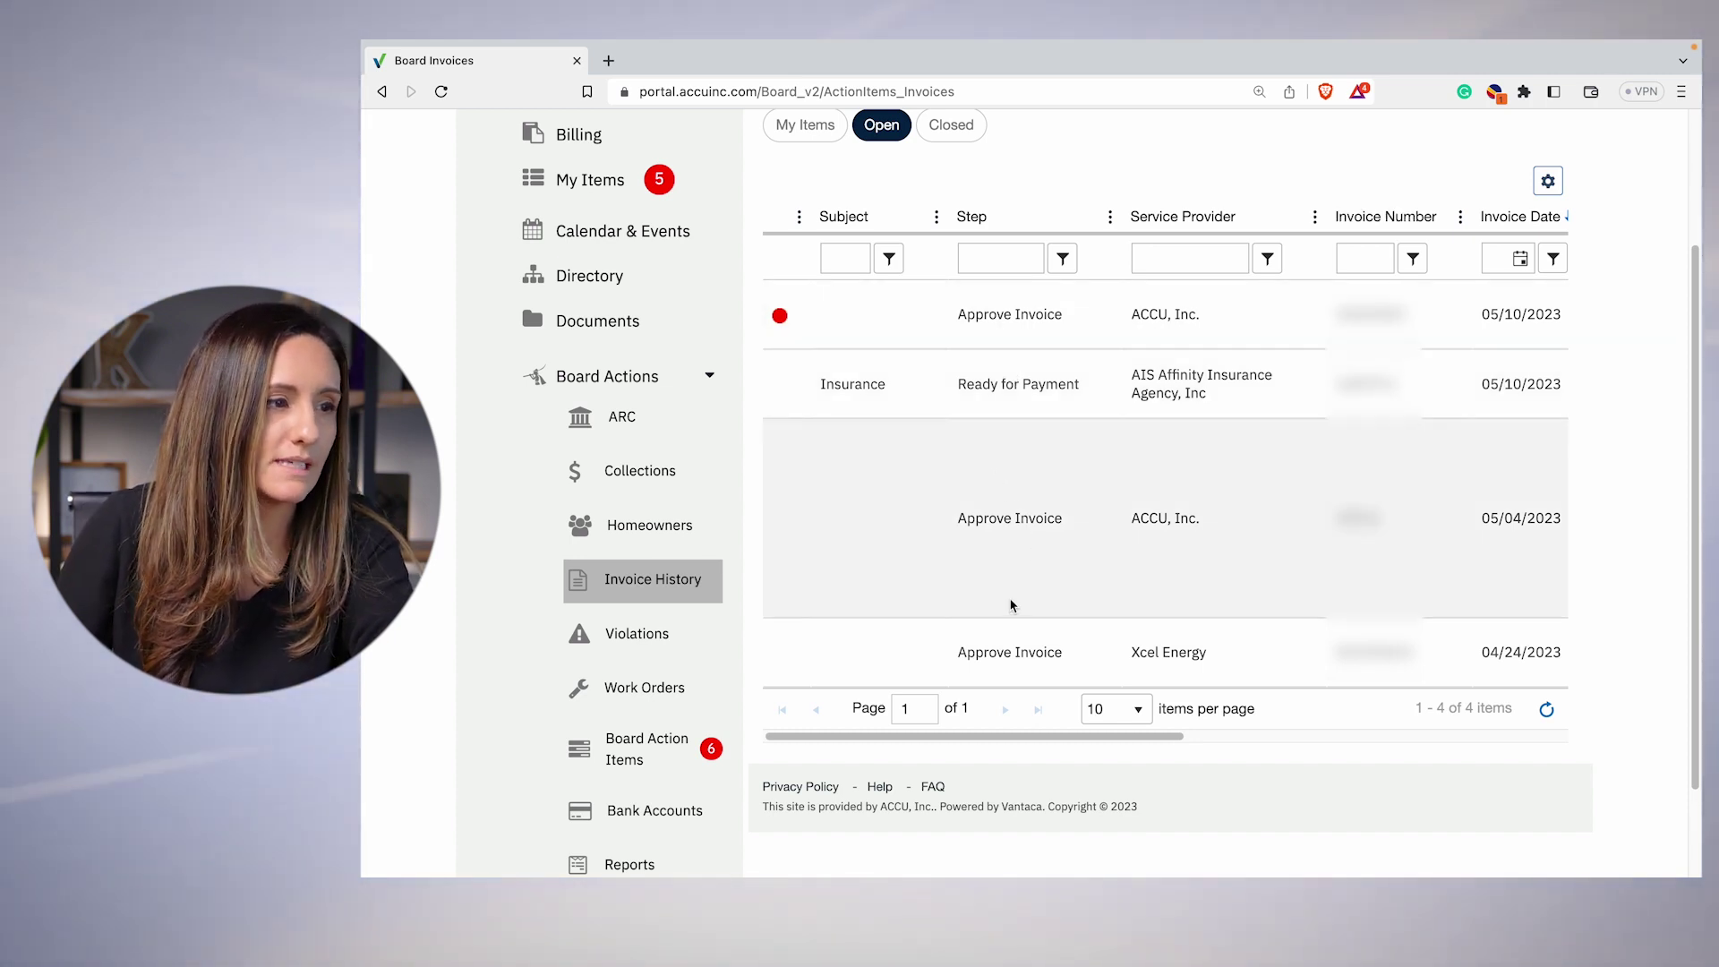
pyautogui.scroll(1, 1012, 606)
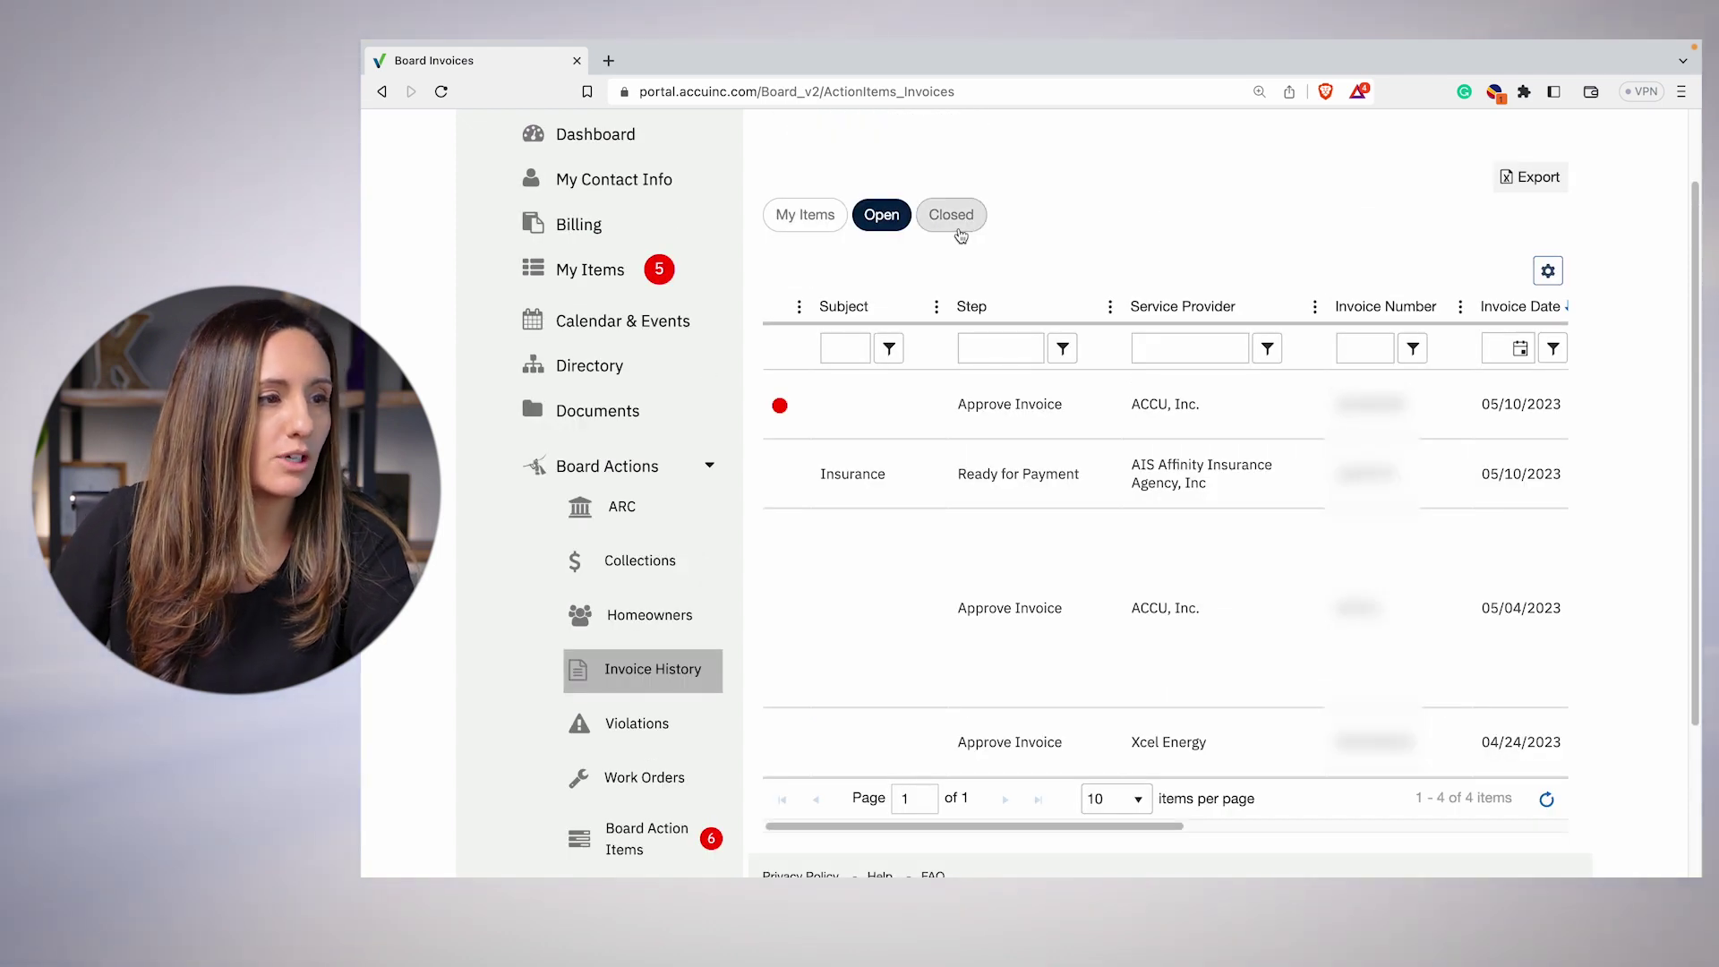
# Switch to closed invoices and zoom the browser to 90% so Total and GL Description fit
pyautogui.click(955, 216)
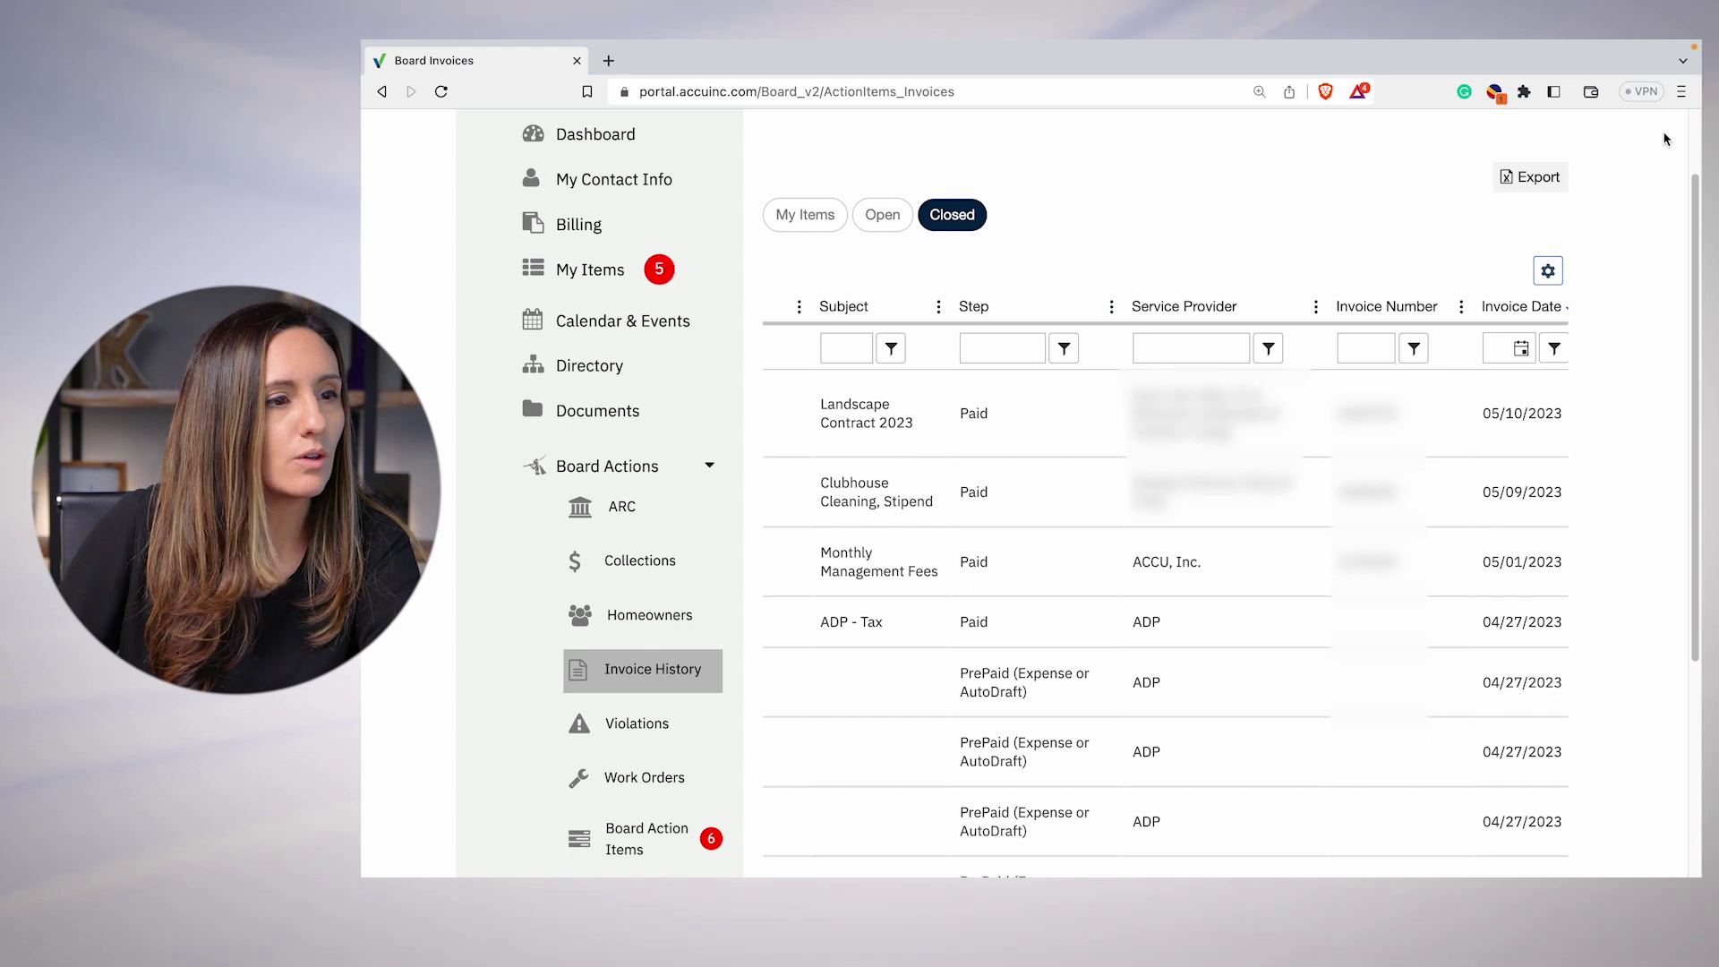
pyautogui.click(1681, 91)
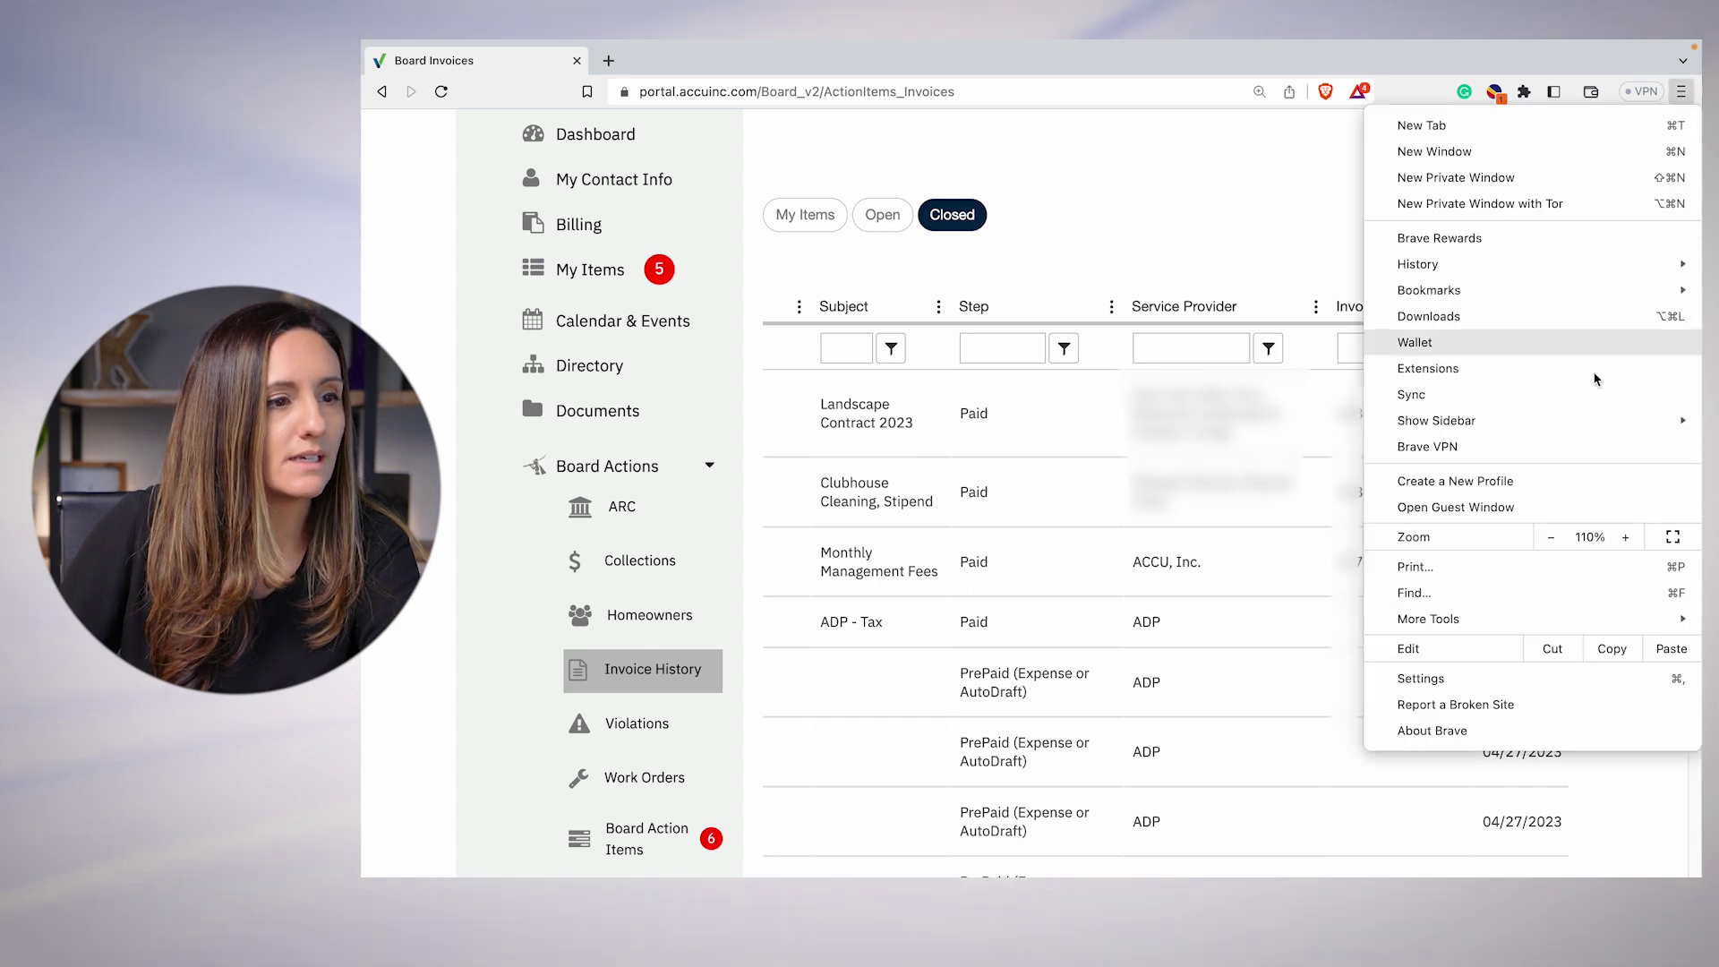
pyautogui.click(1551, 544)
pyautogui.click(1552, 543)
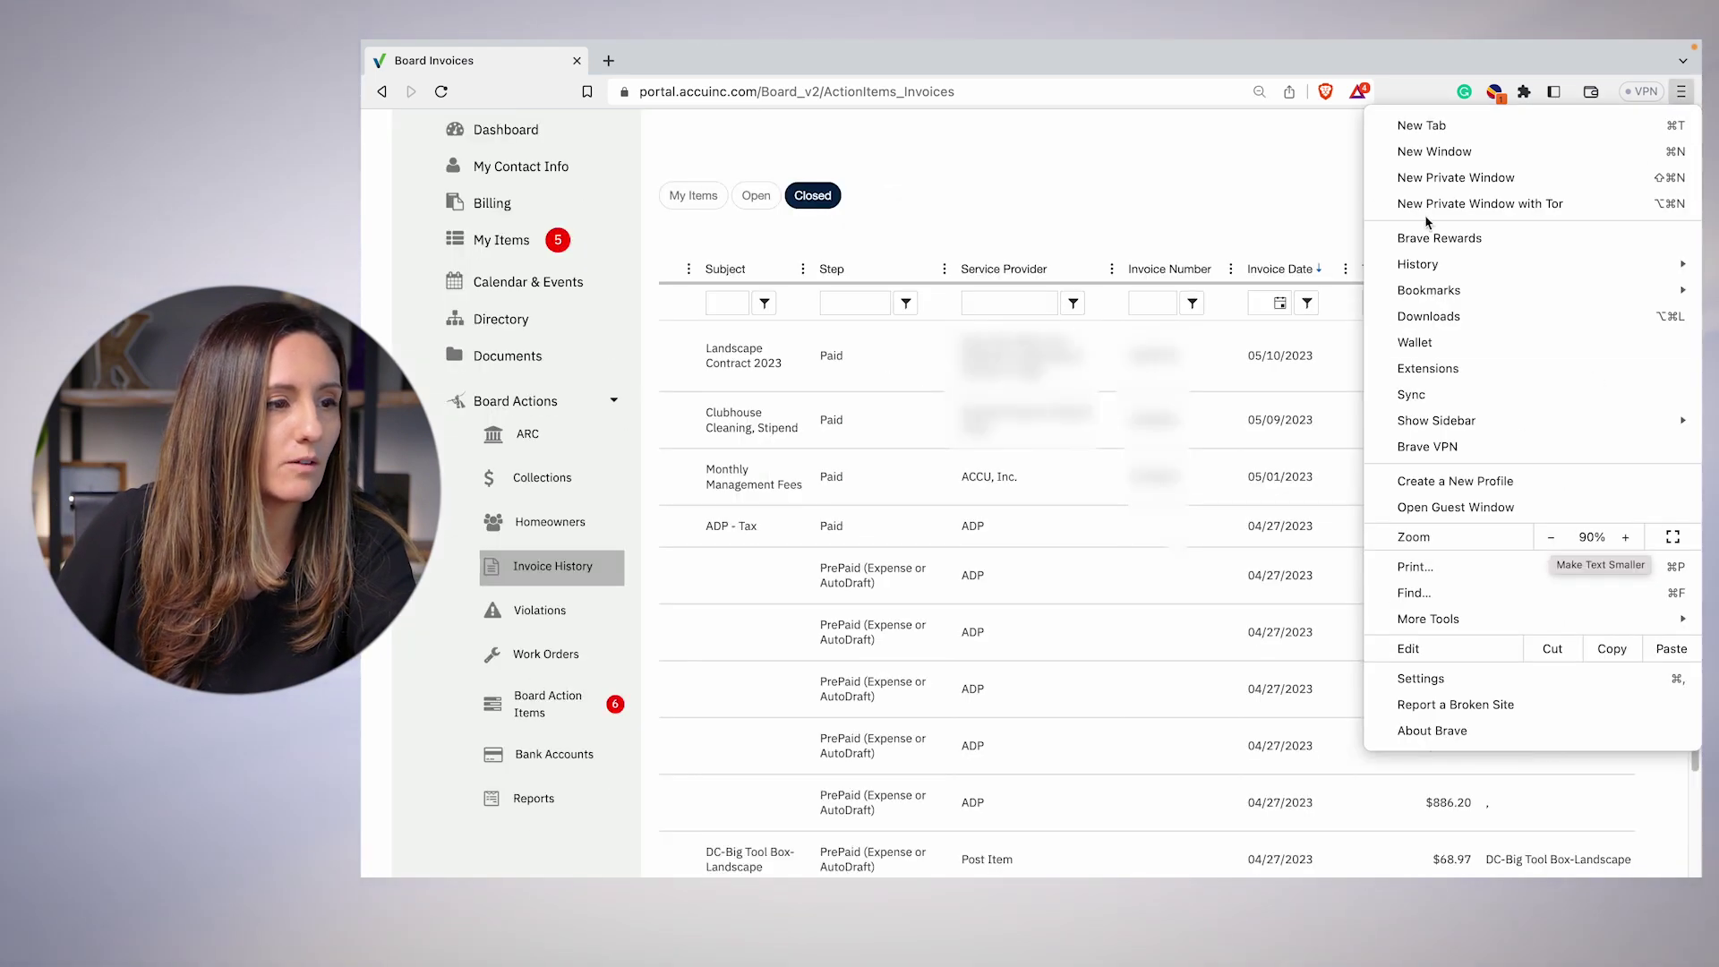
pyautogui.click(1372, 217)
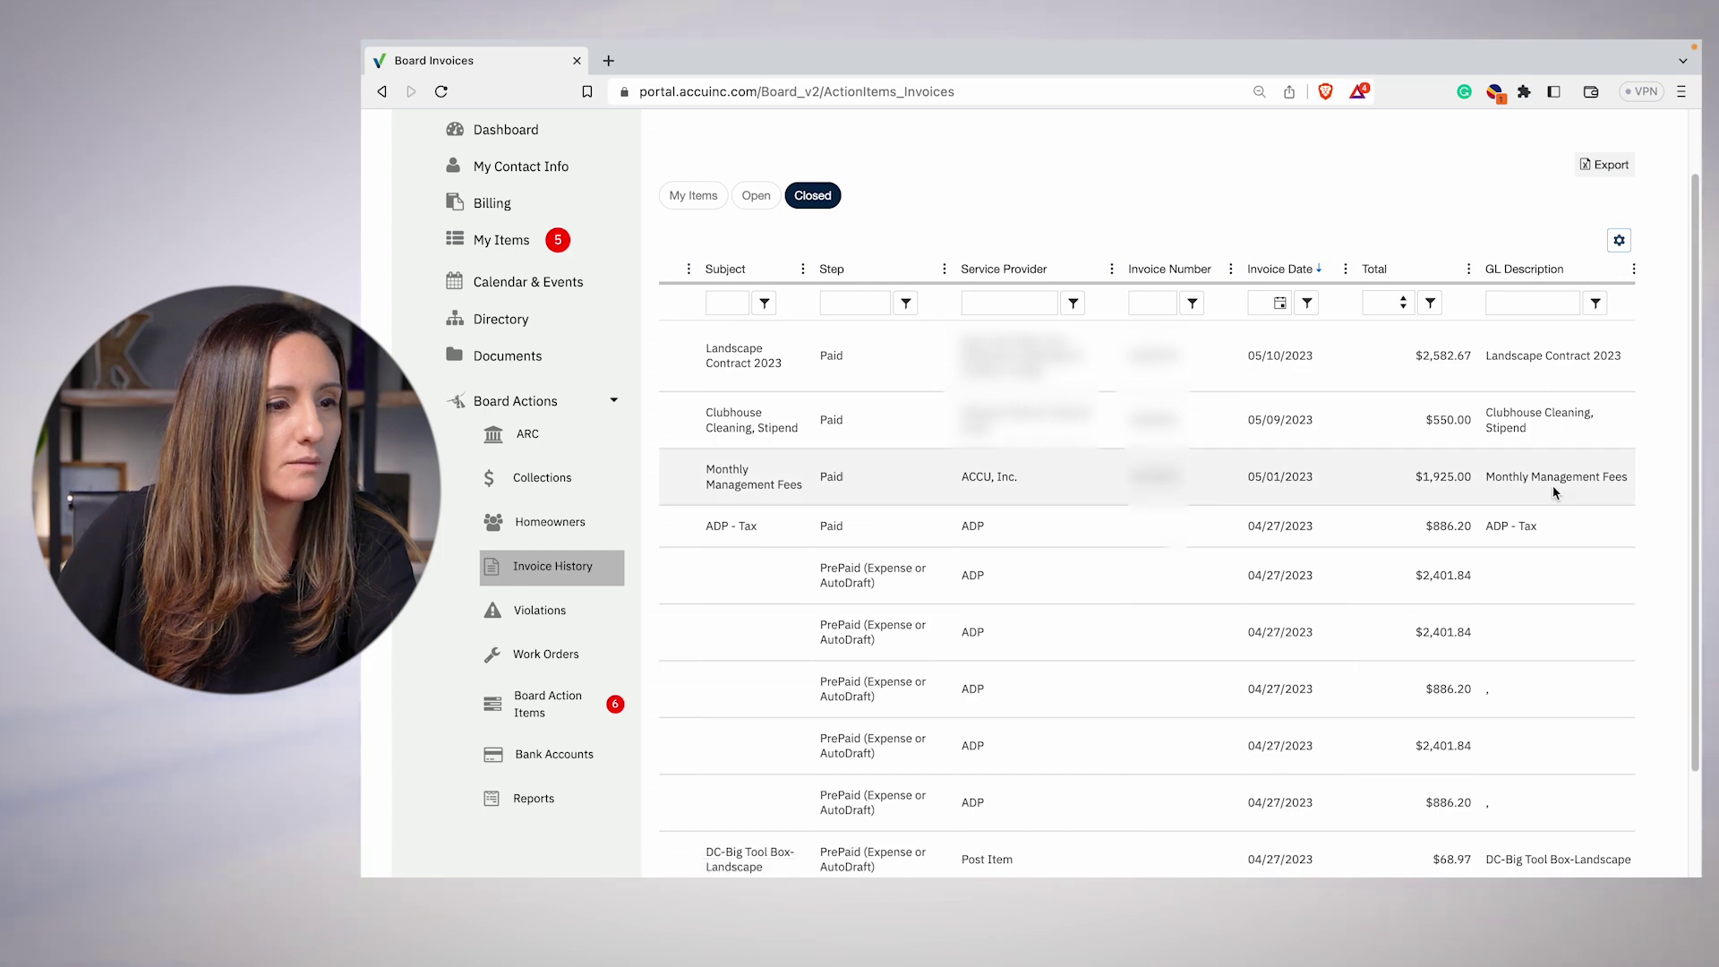
pyautogui.scroll(-5, 1552, 485)
pyautogui.hscroll(3, 1552, 485)
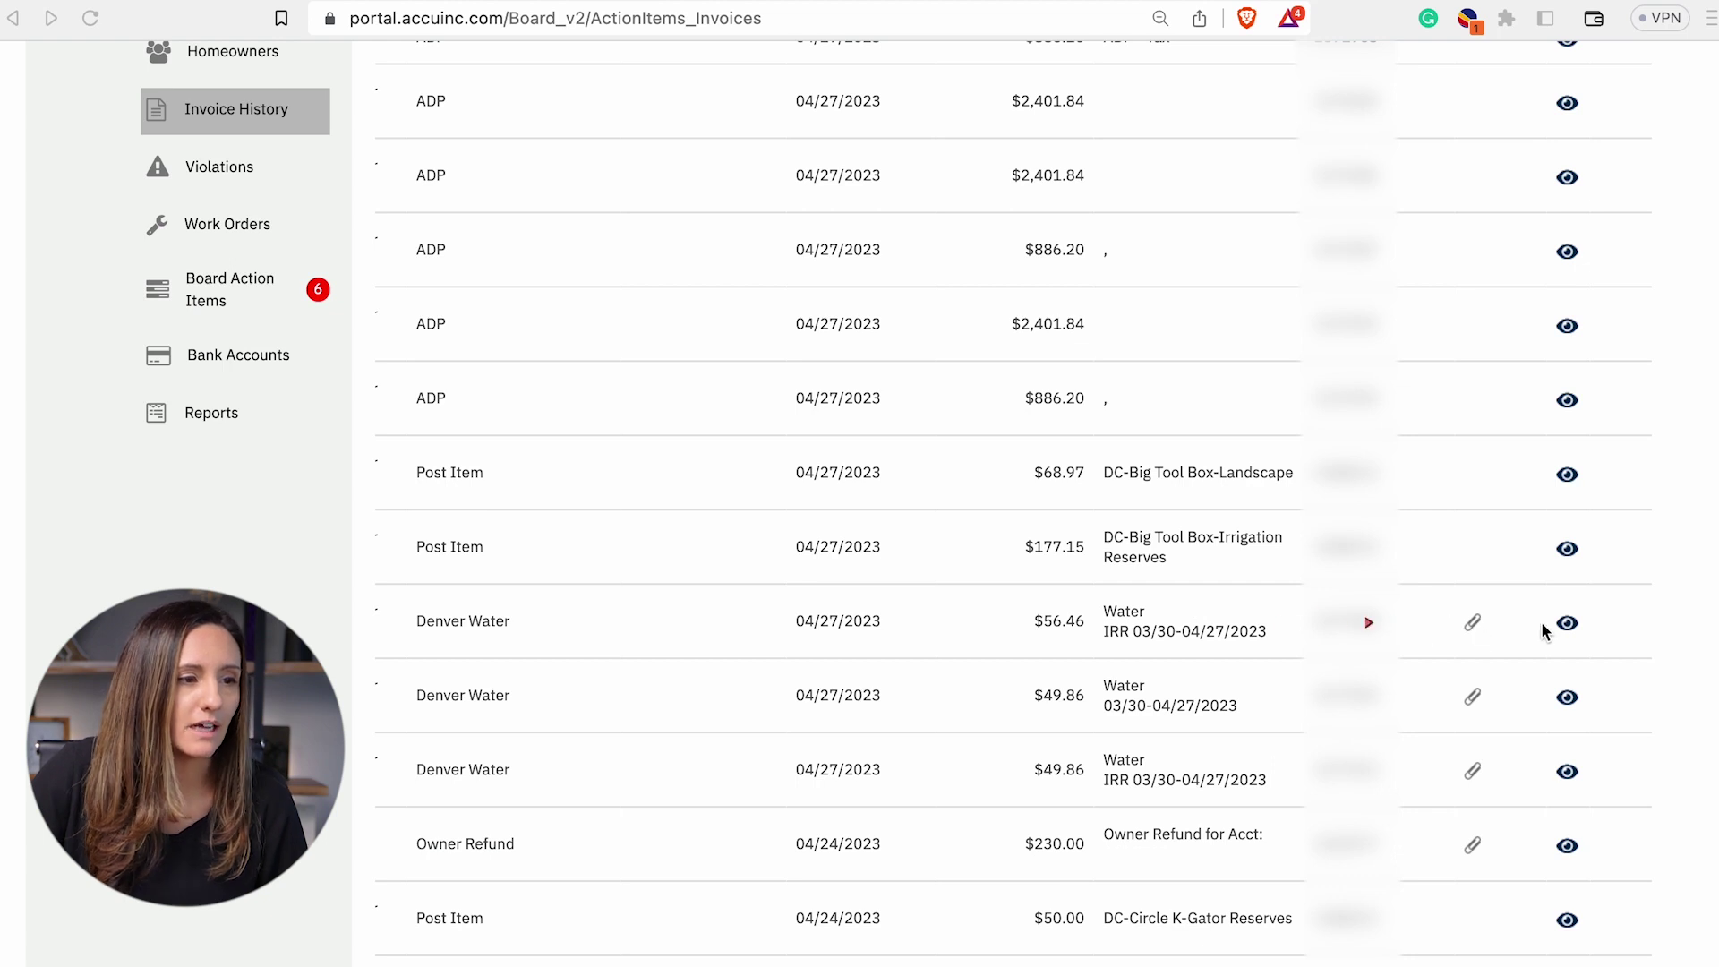
# View the Denver Water invoice's attached PDF bill and its $56.46 ledger entry to 54300 - Water
pyautogui.click(1472, 623)
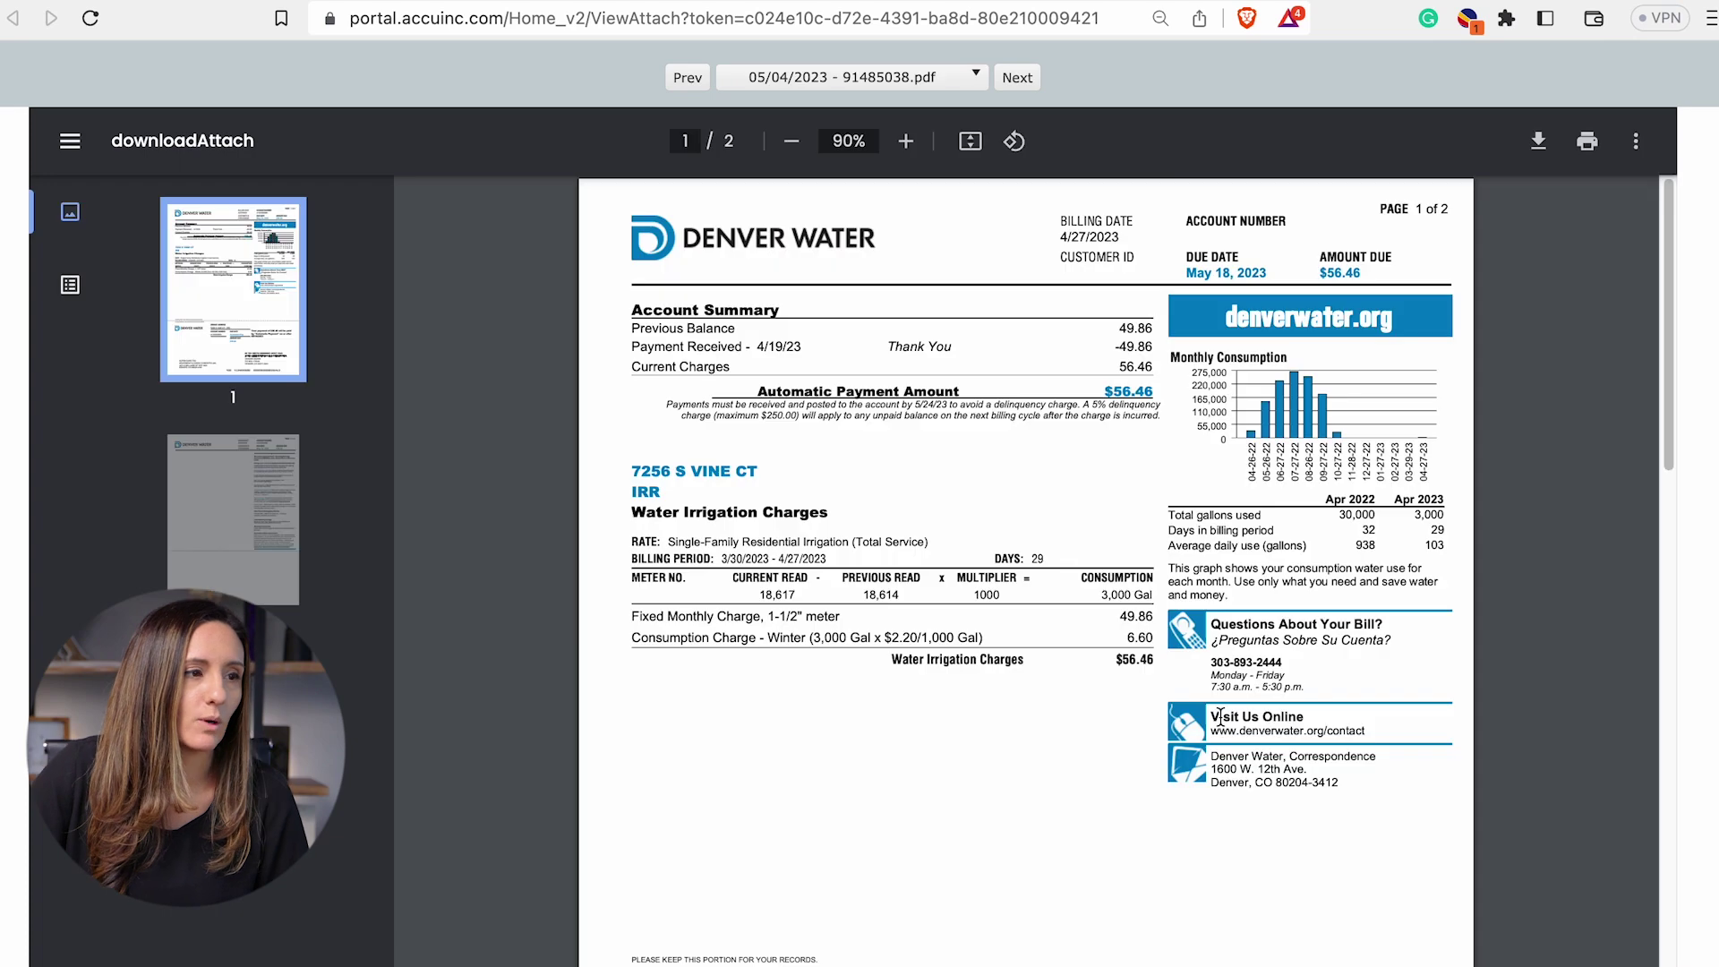
pyautogui.click(929, 82)
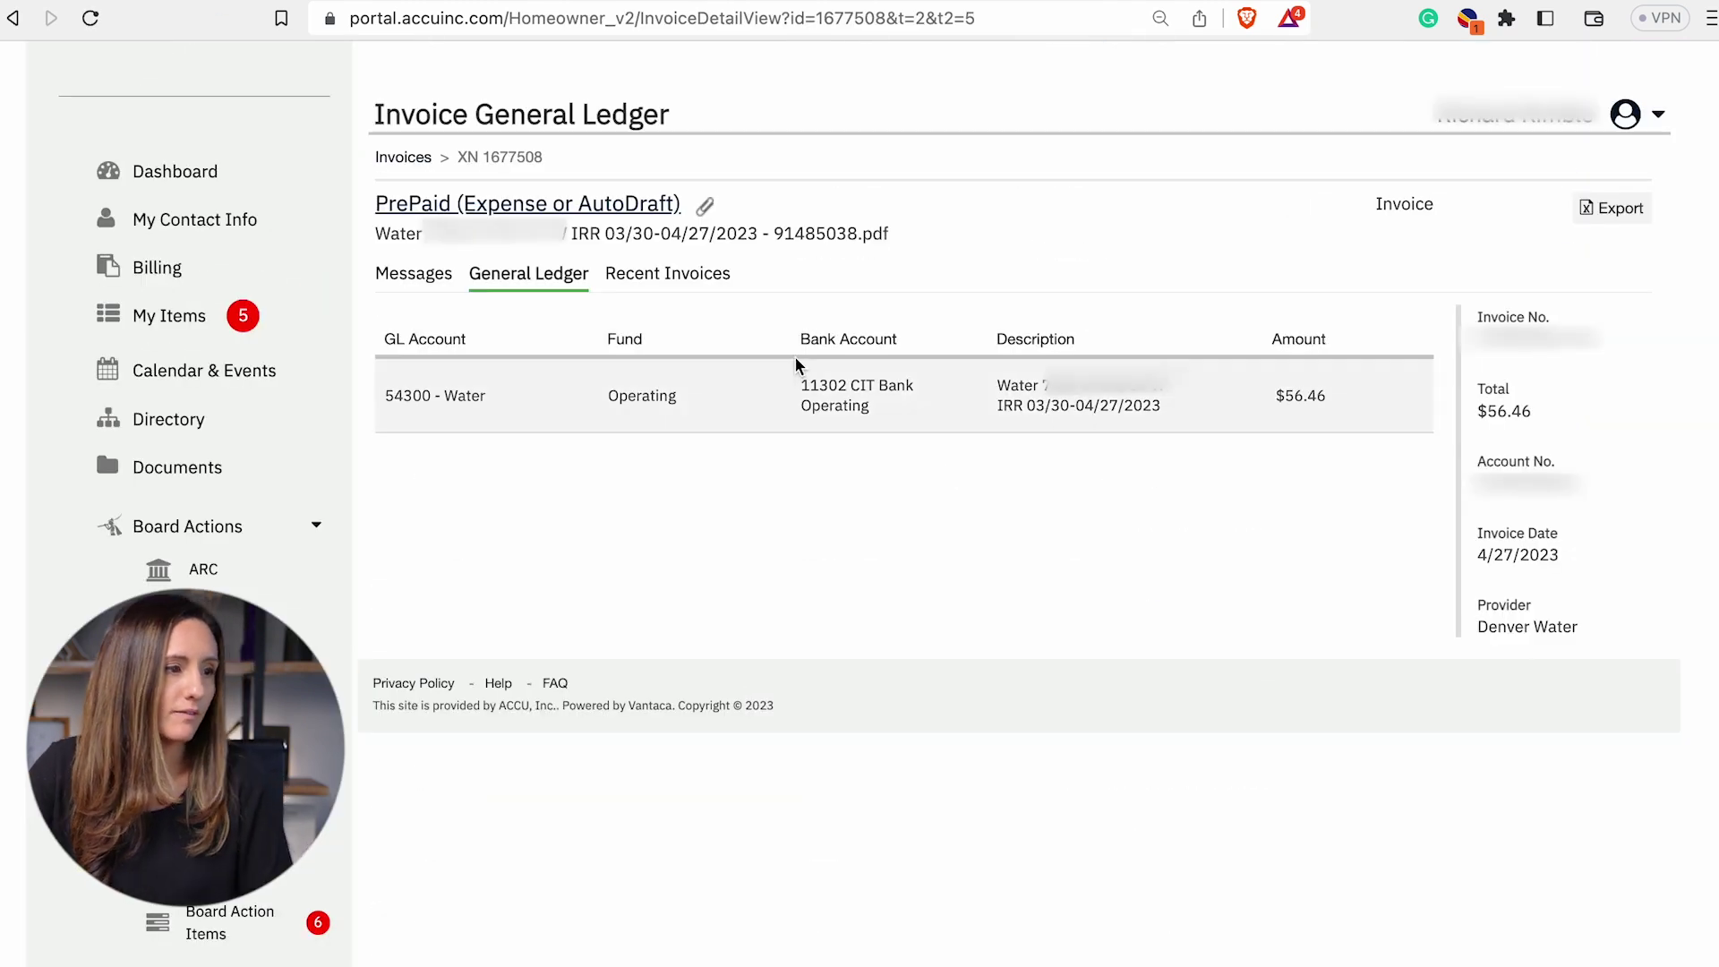
# Check the provider's recent invoices and this invoice's messages, then go to the homeowner list
pyautogui.click(684, 284)
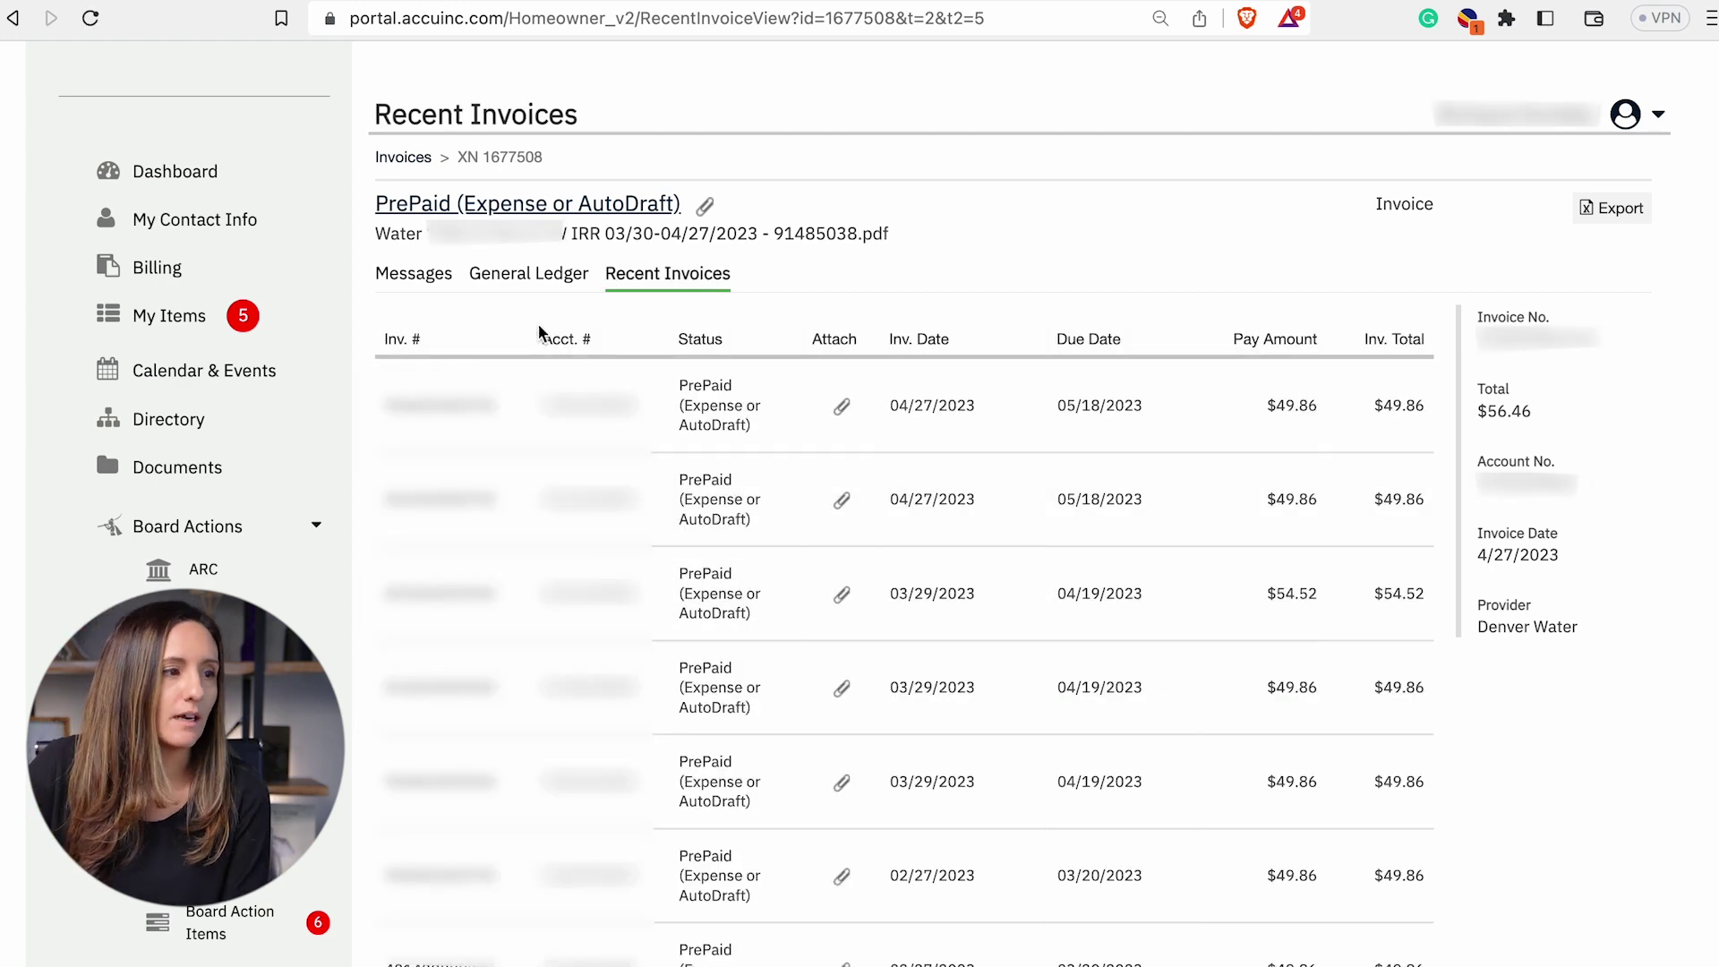
pyautogui.click(416, 283)
pyautogui.scroll(-2, 967, 852)
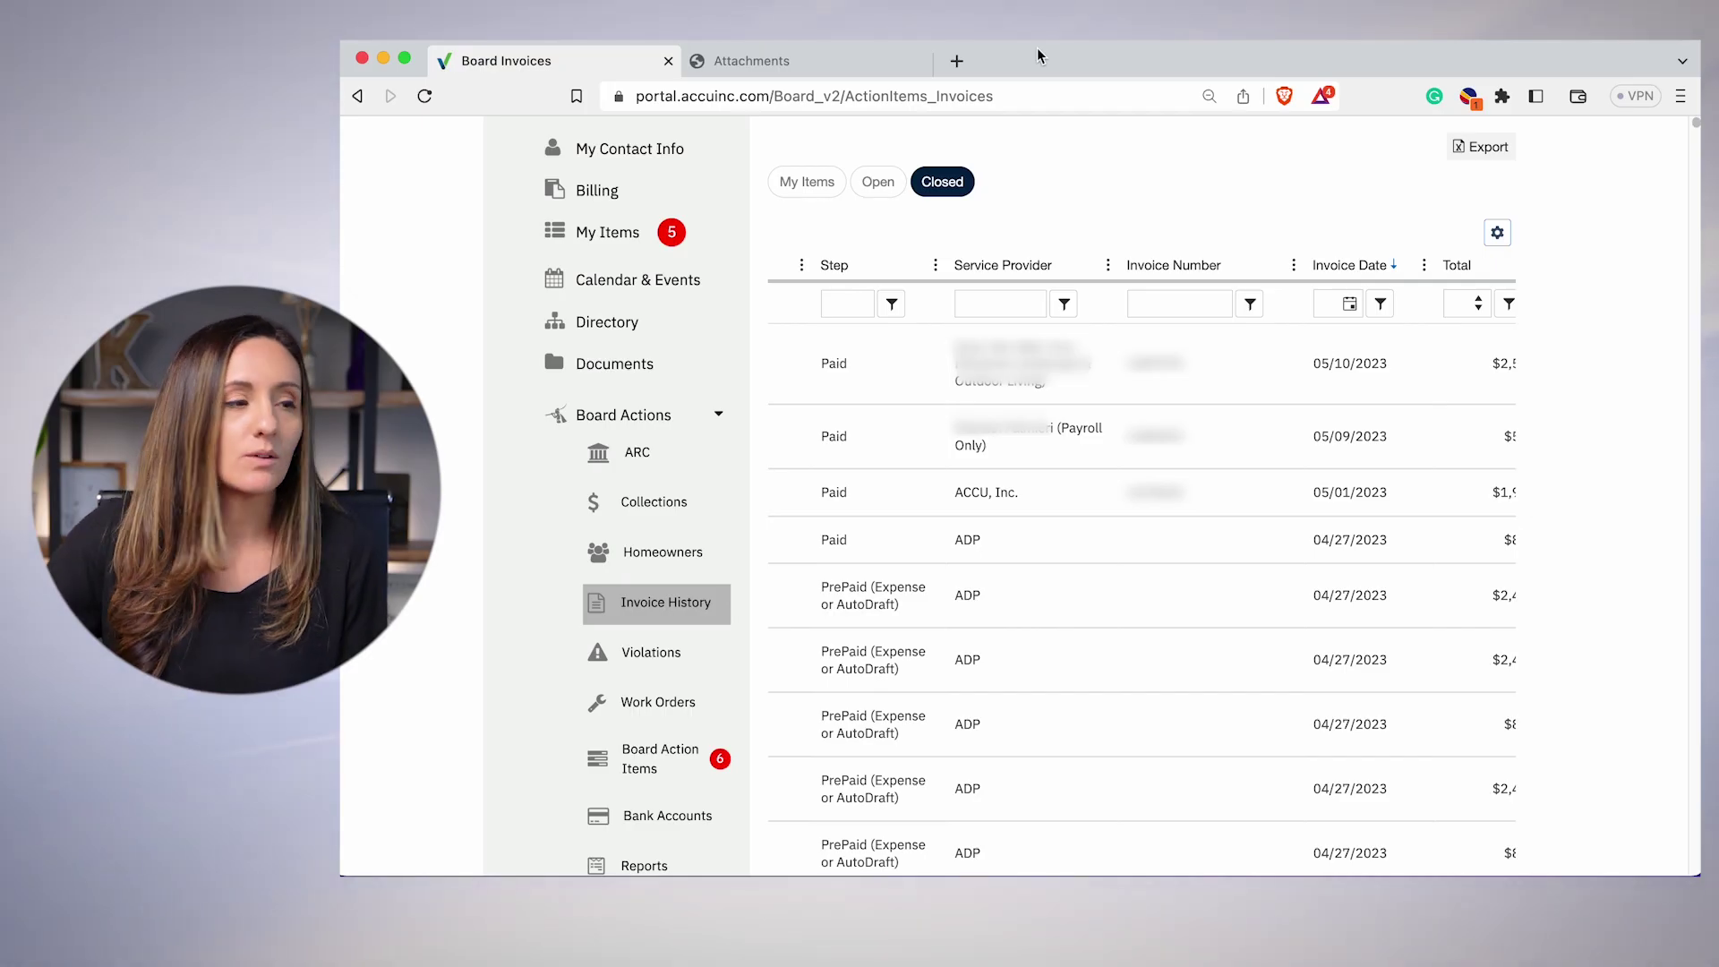
pyautogui.click(662, 552)
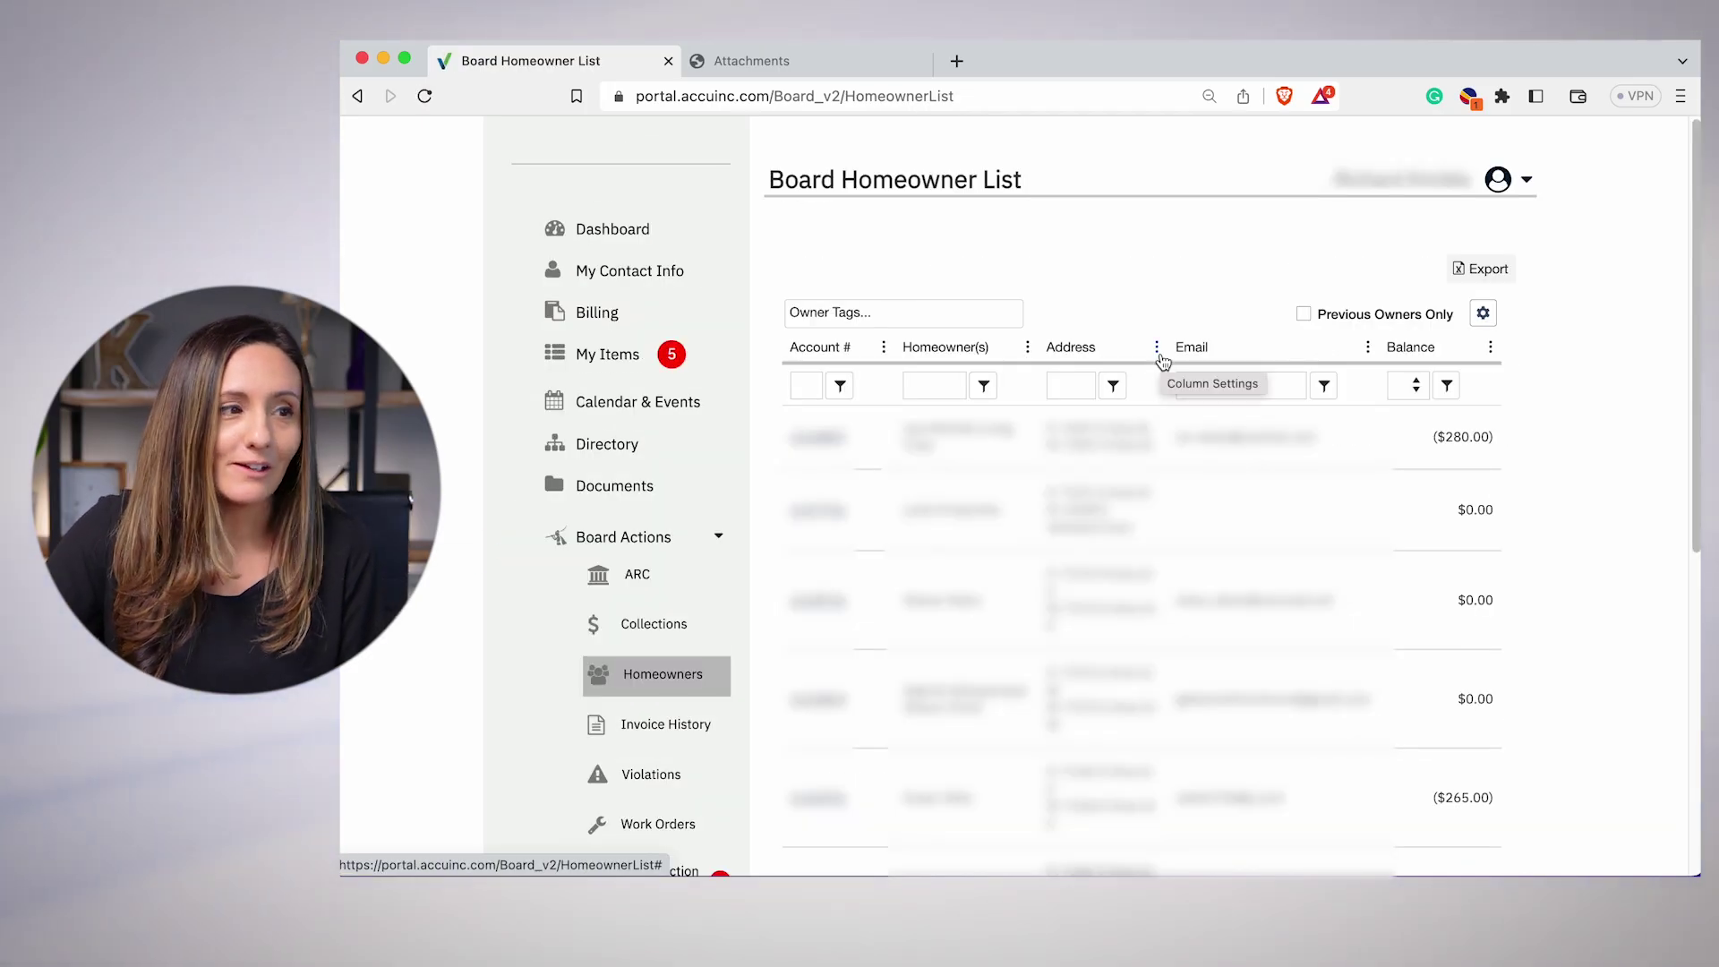
# Open the Address column's Columns menu and scroll through the available column checklist
pyautogui.click(1156, 349)
pyautogui.moveTo(1202, 438)
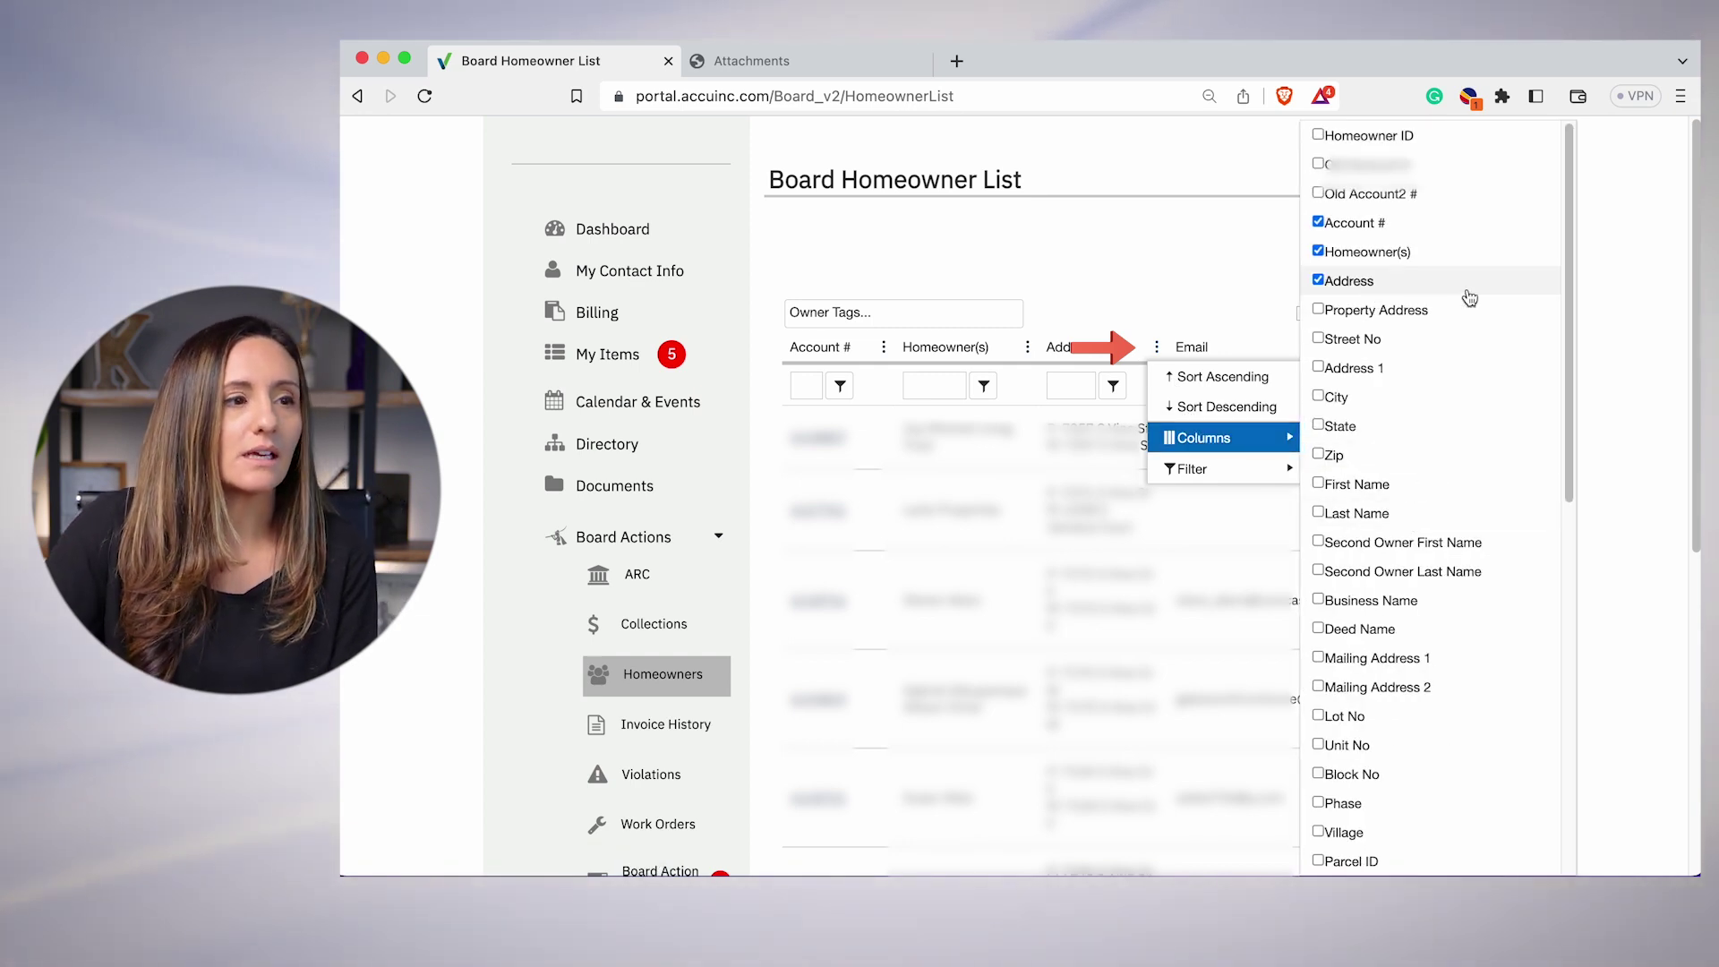
pyautogui.scroll(-2, 1491, 483)
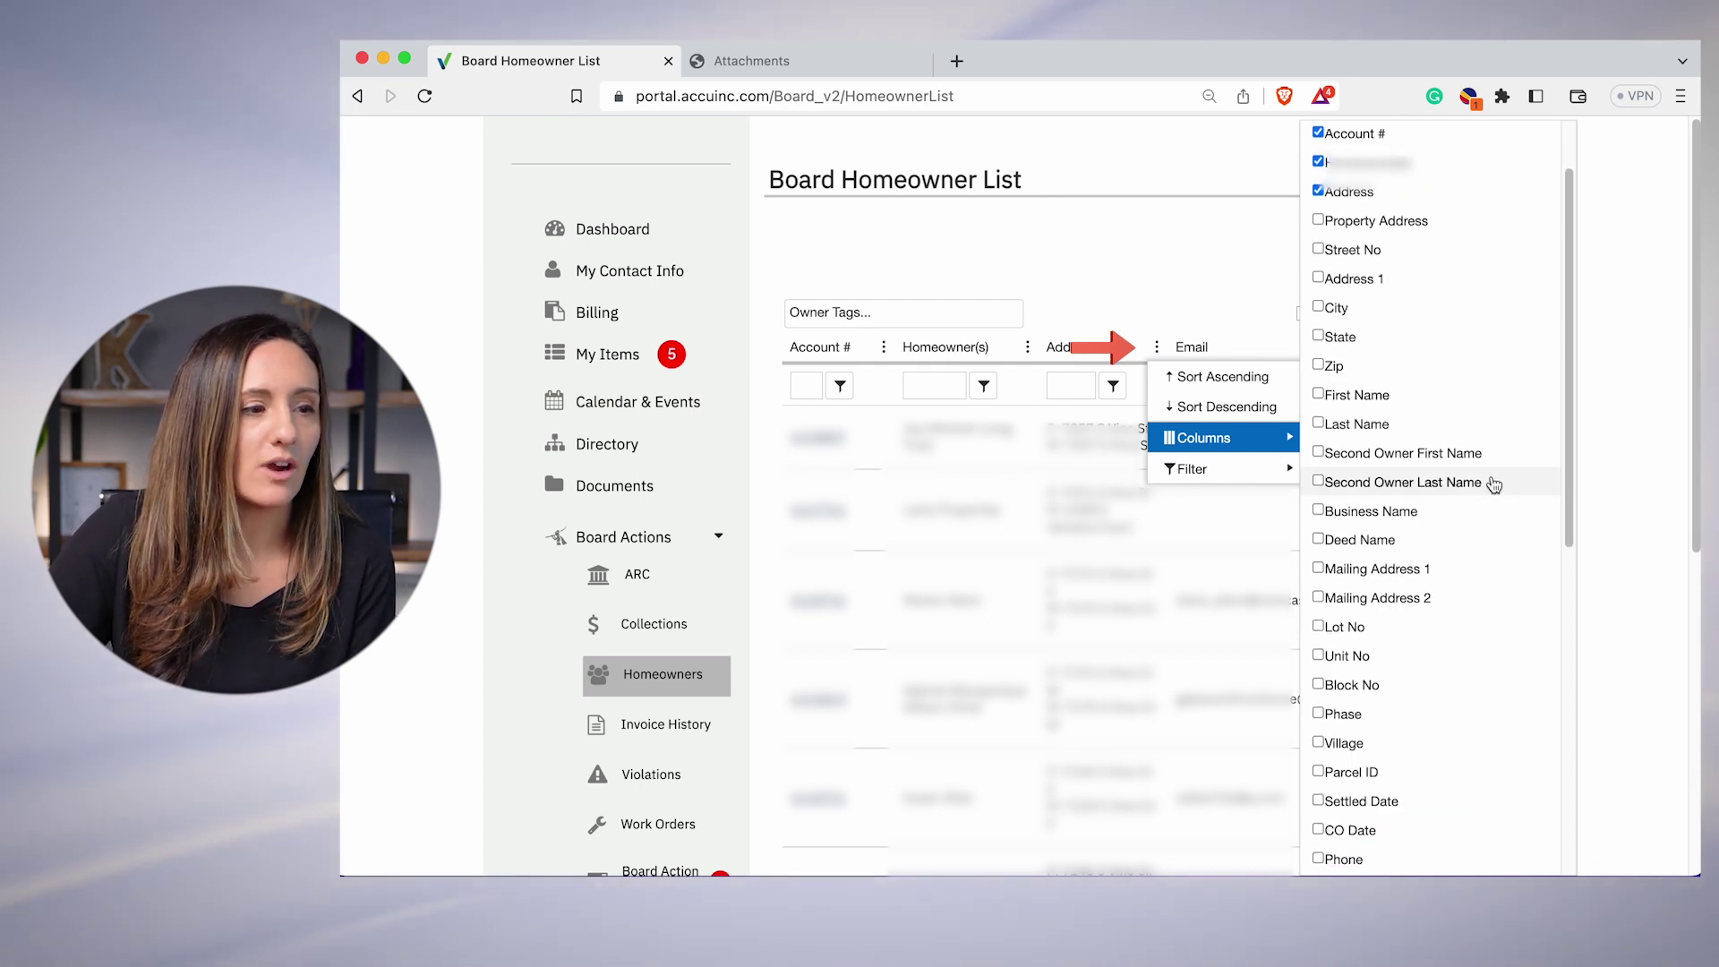
pyautogui.scroll(-5, 1501, 589)
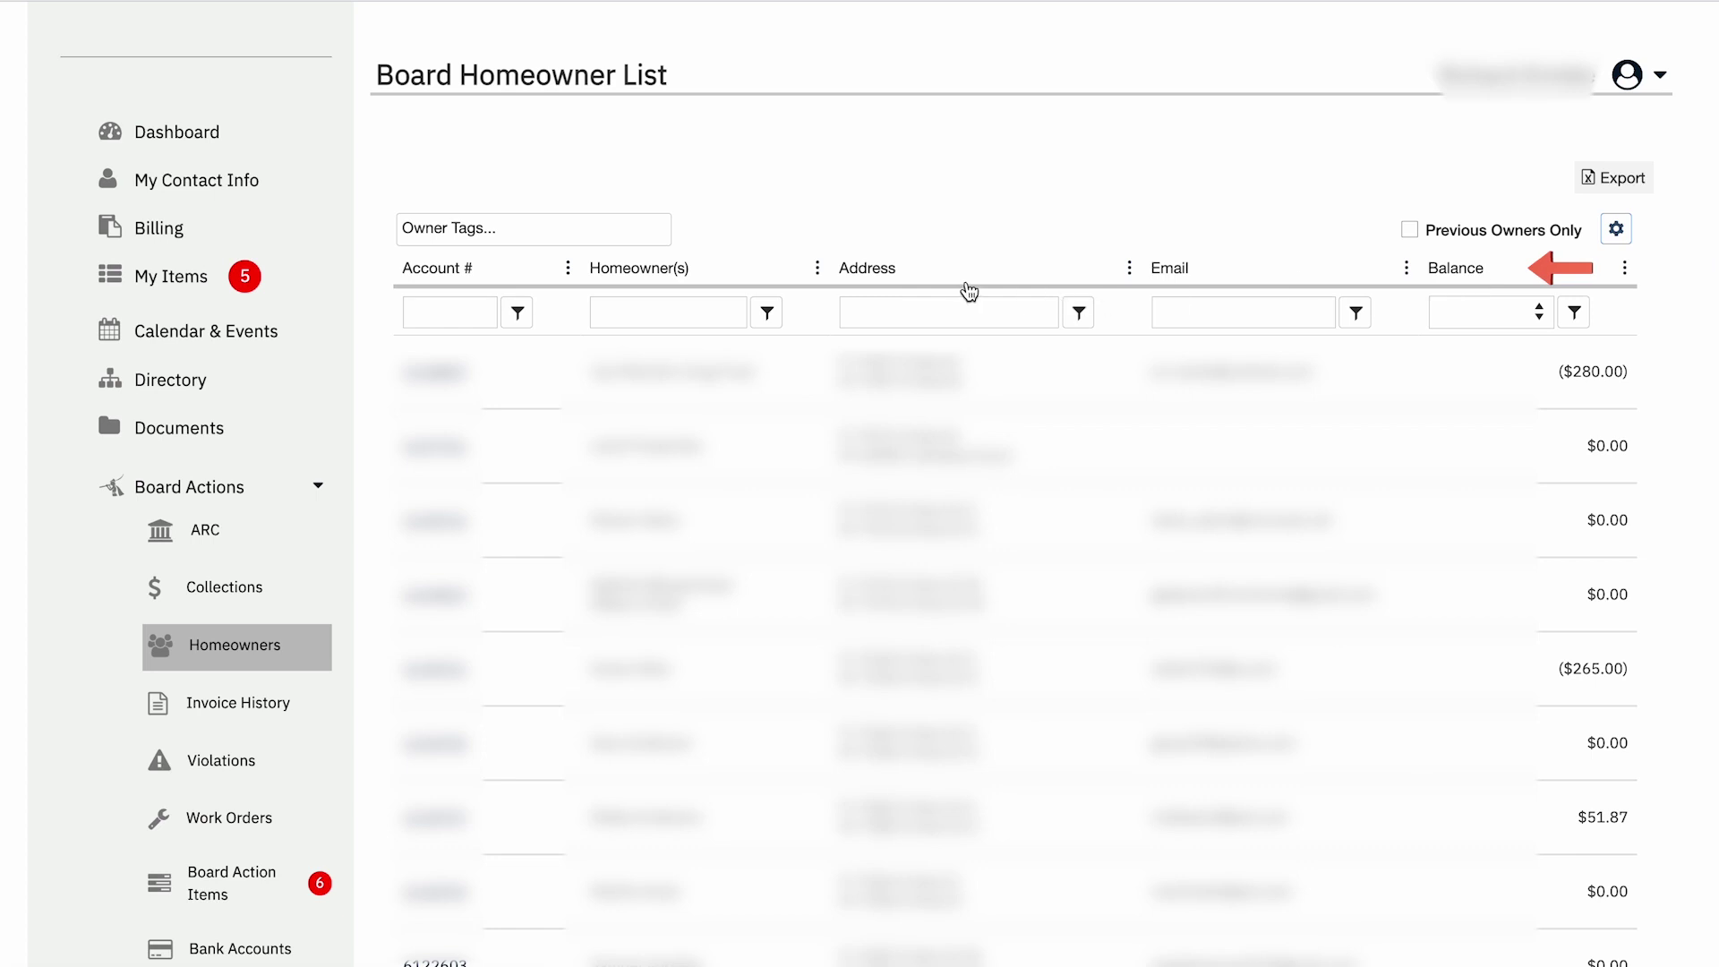
# Sort homeowners by Balance ascending, then descending, then clear the sort
pyautogui.click(1420, 273)
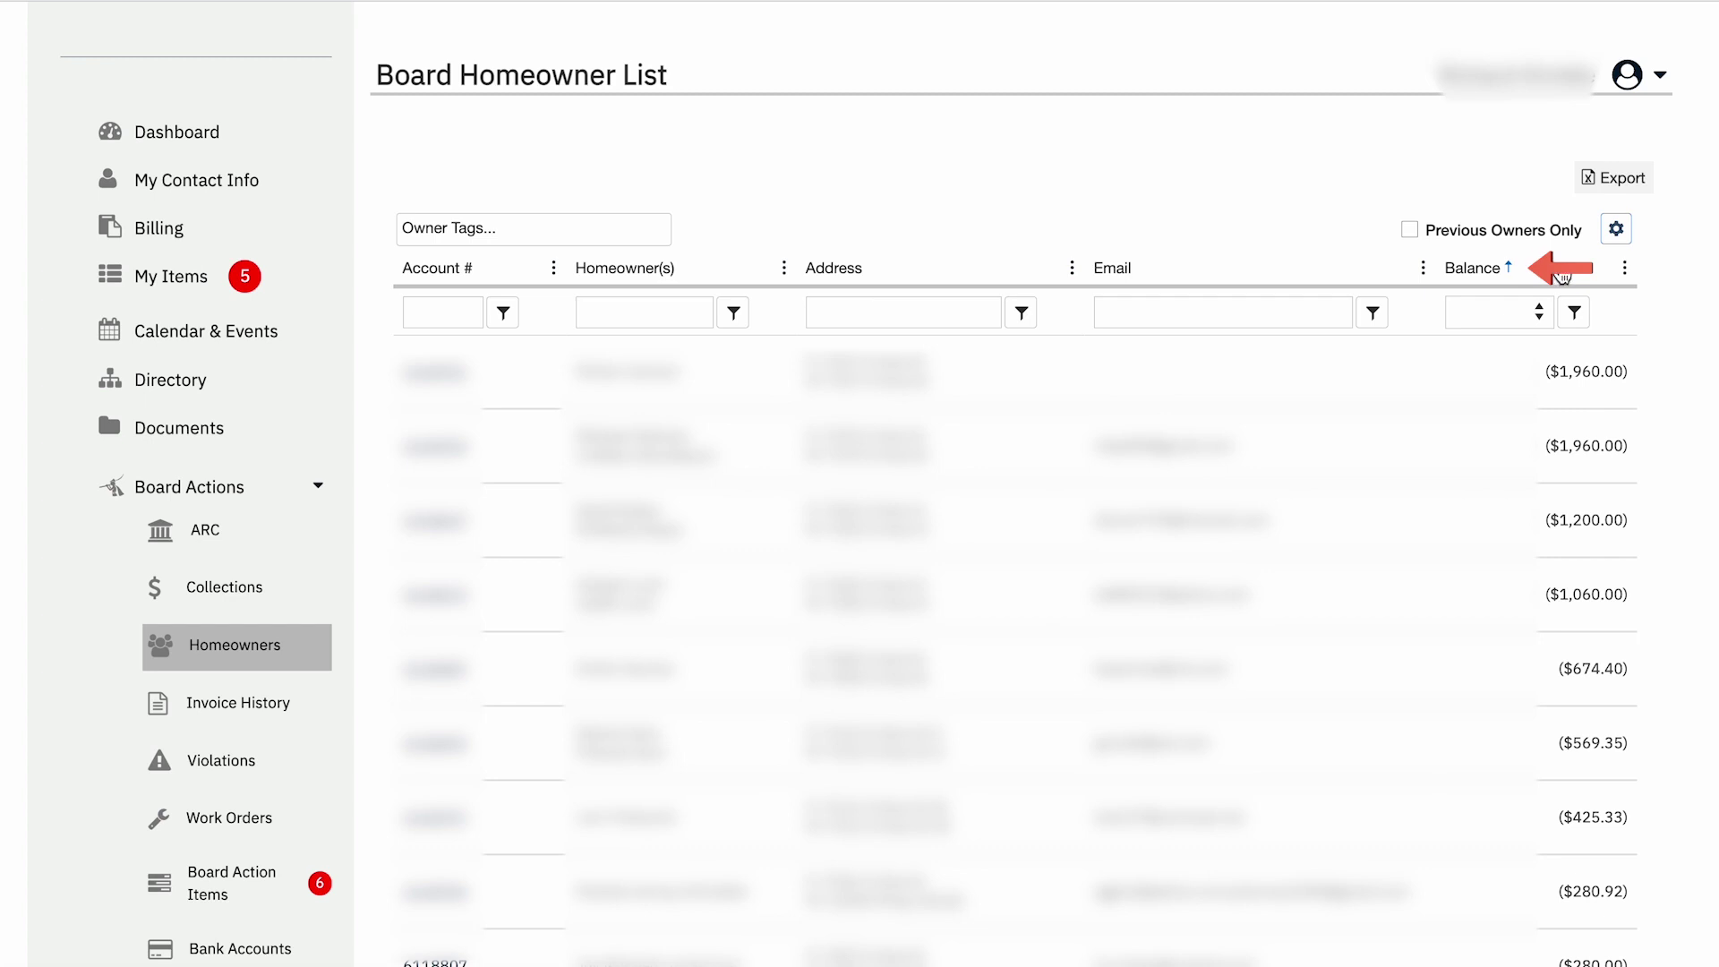
pyautogui.click(1514, 272)
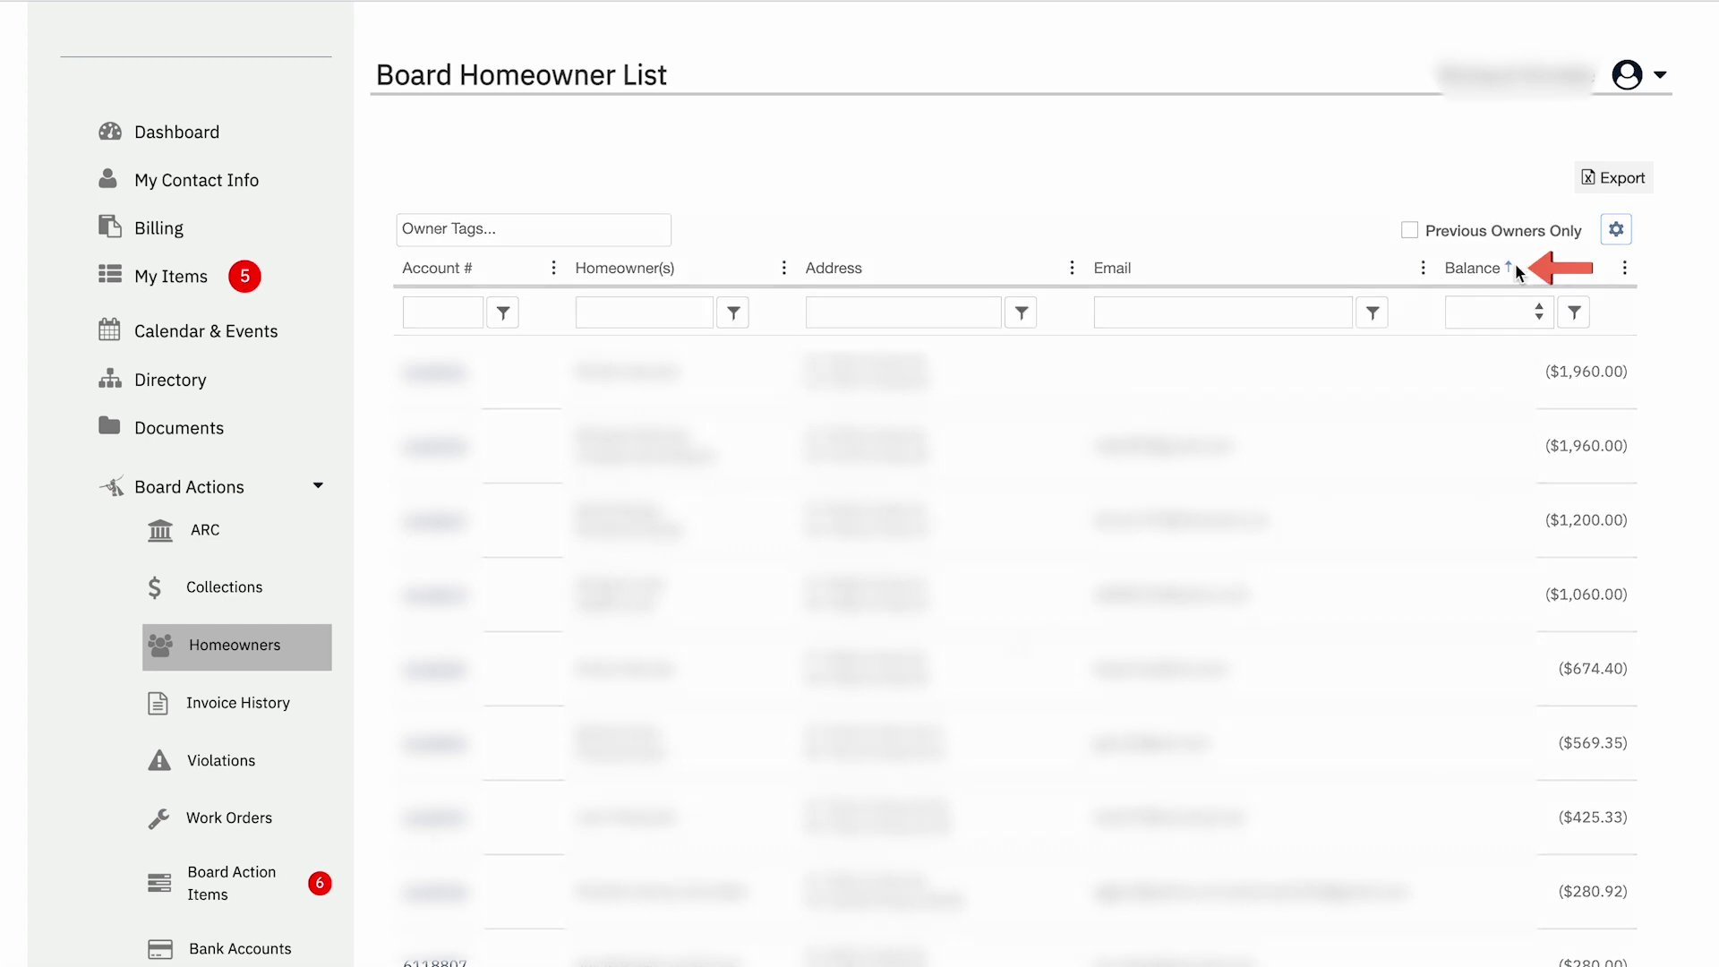
pyautogui.click(1508, 274)
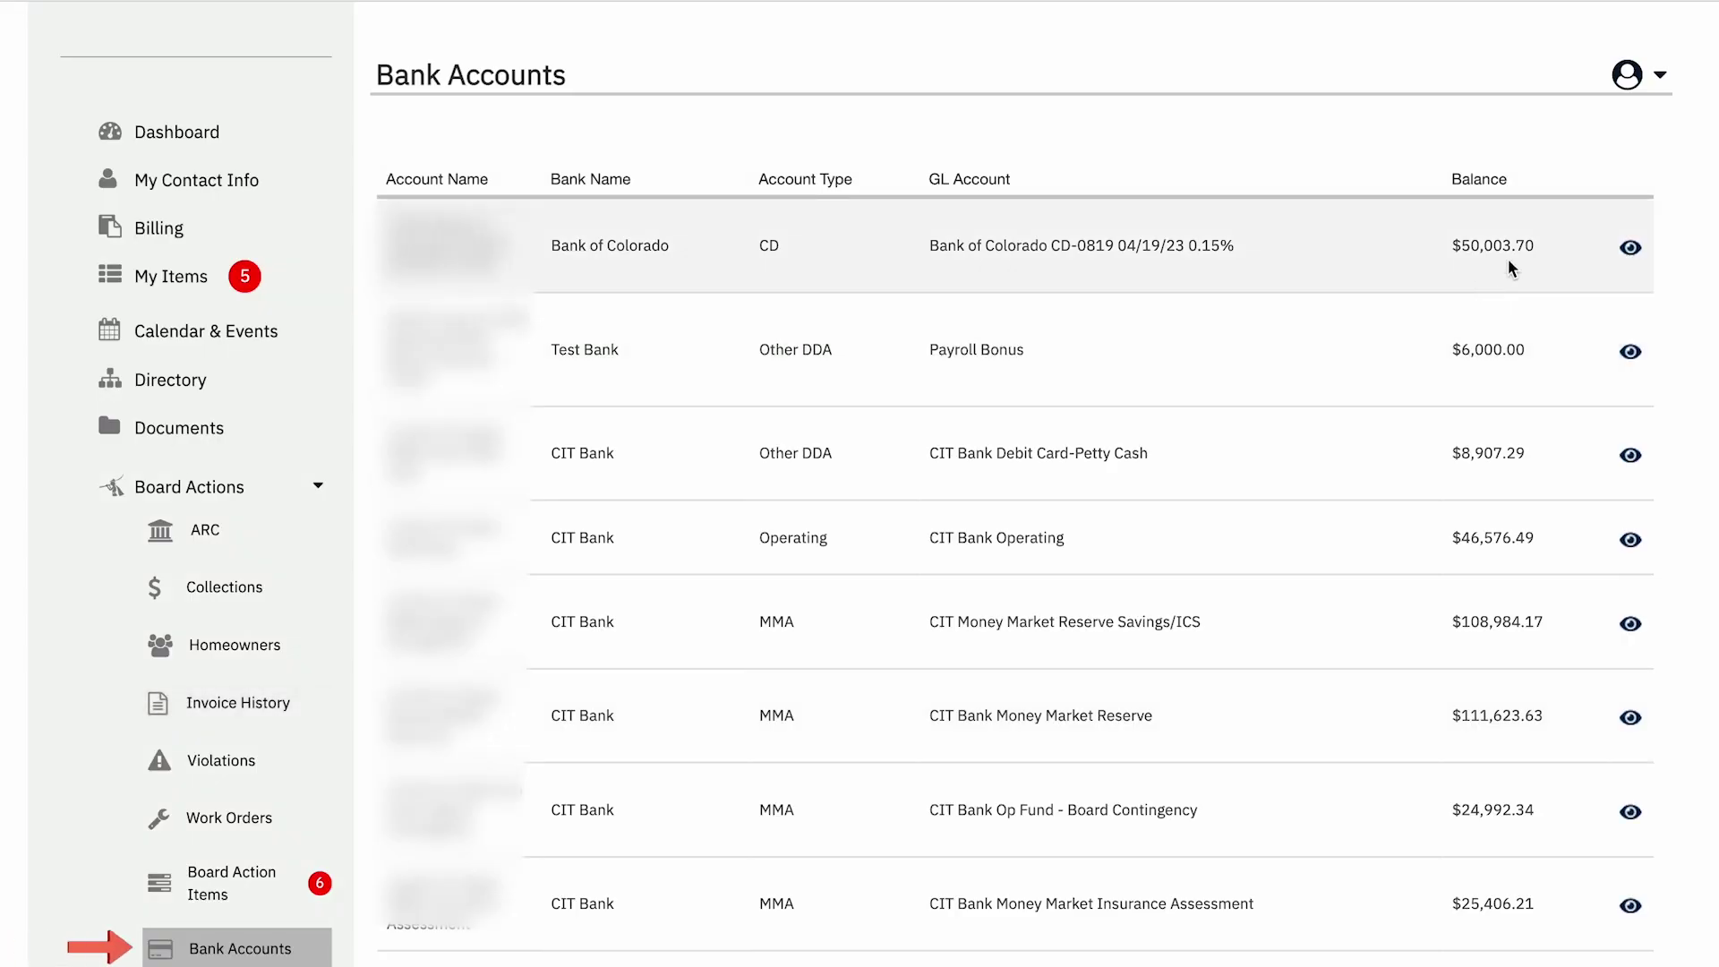
# View one bank account's transaction details from the Bank Accounts list
pyautogui.click(1630, 245)
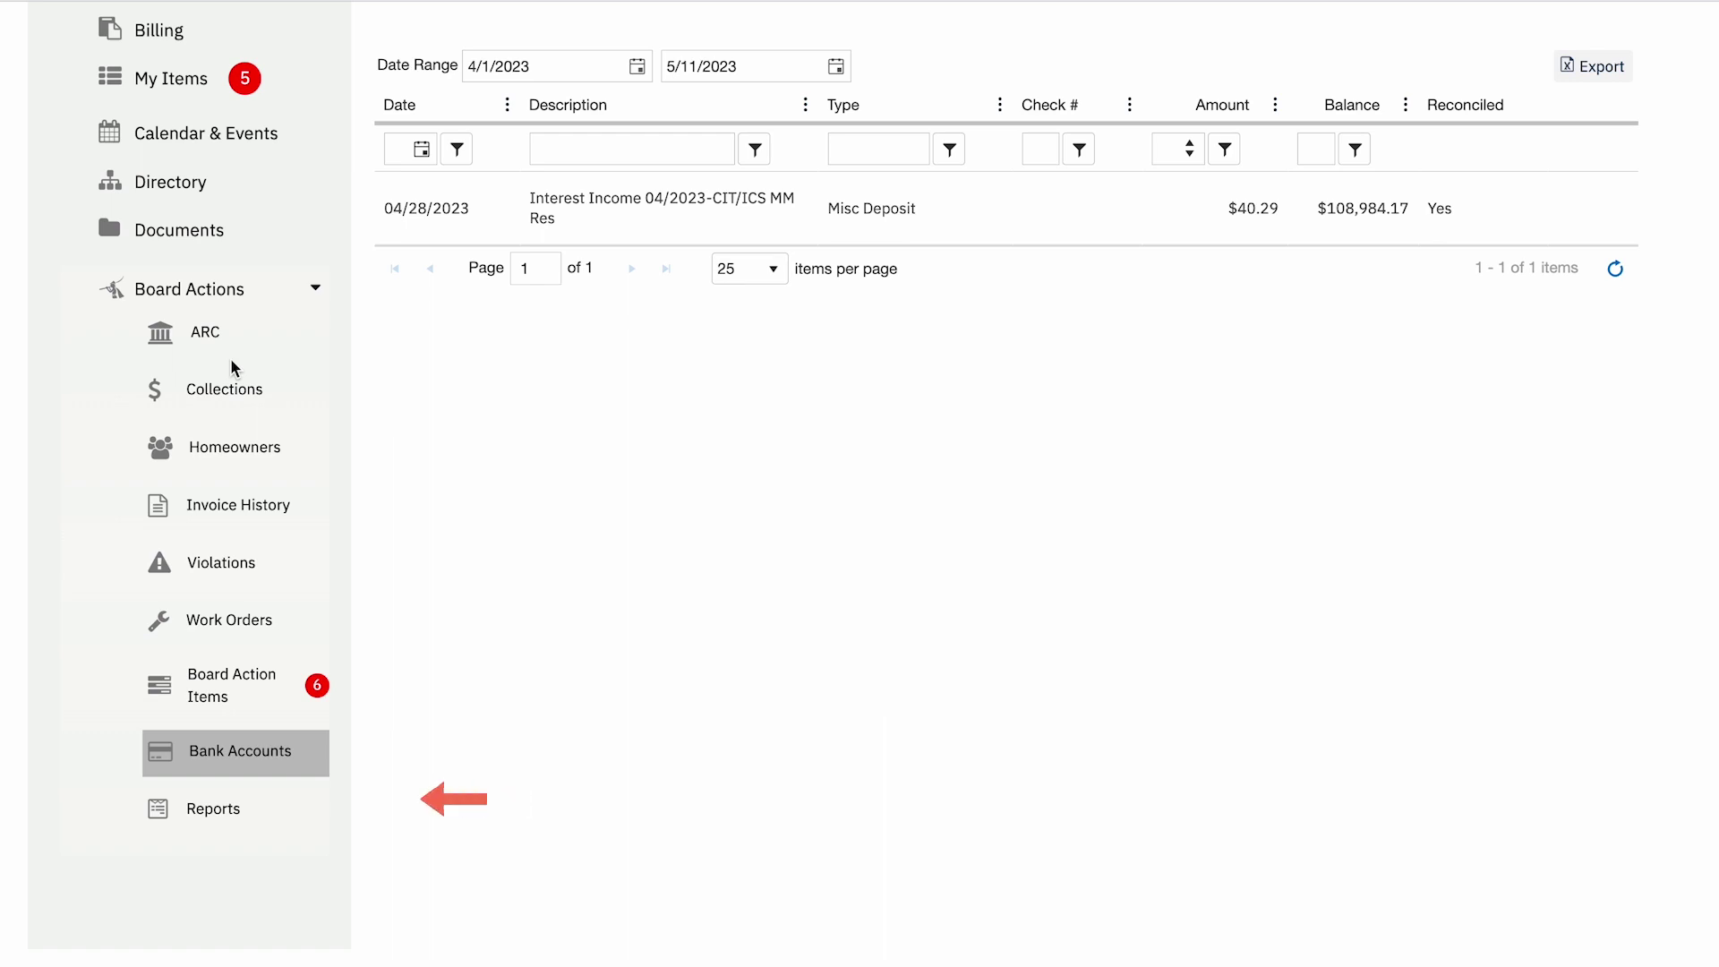
pyautogui.scroll(2, 212, 826)
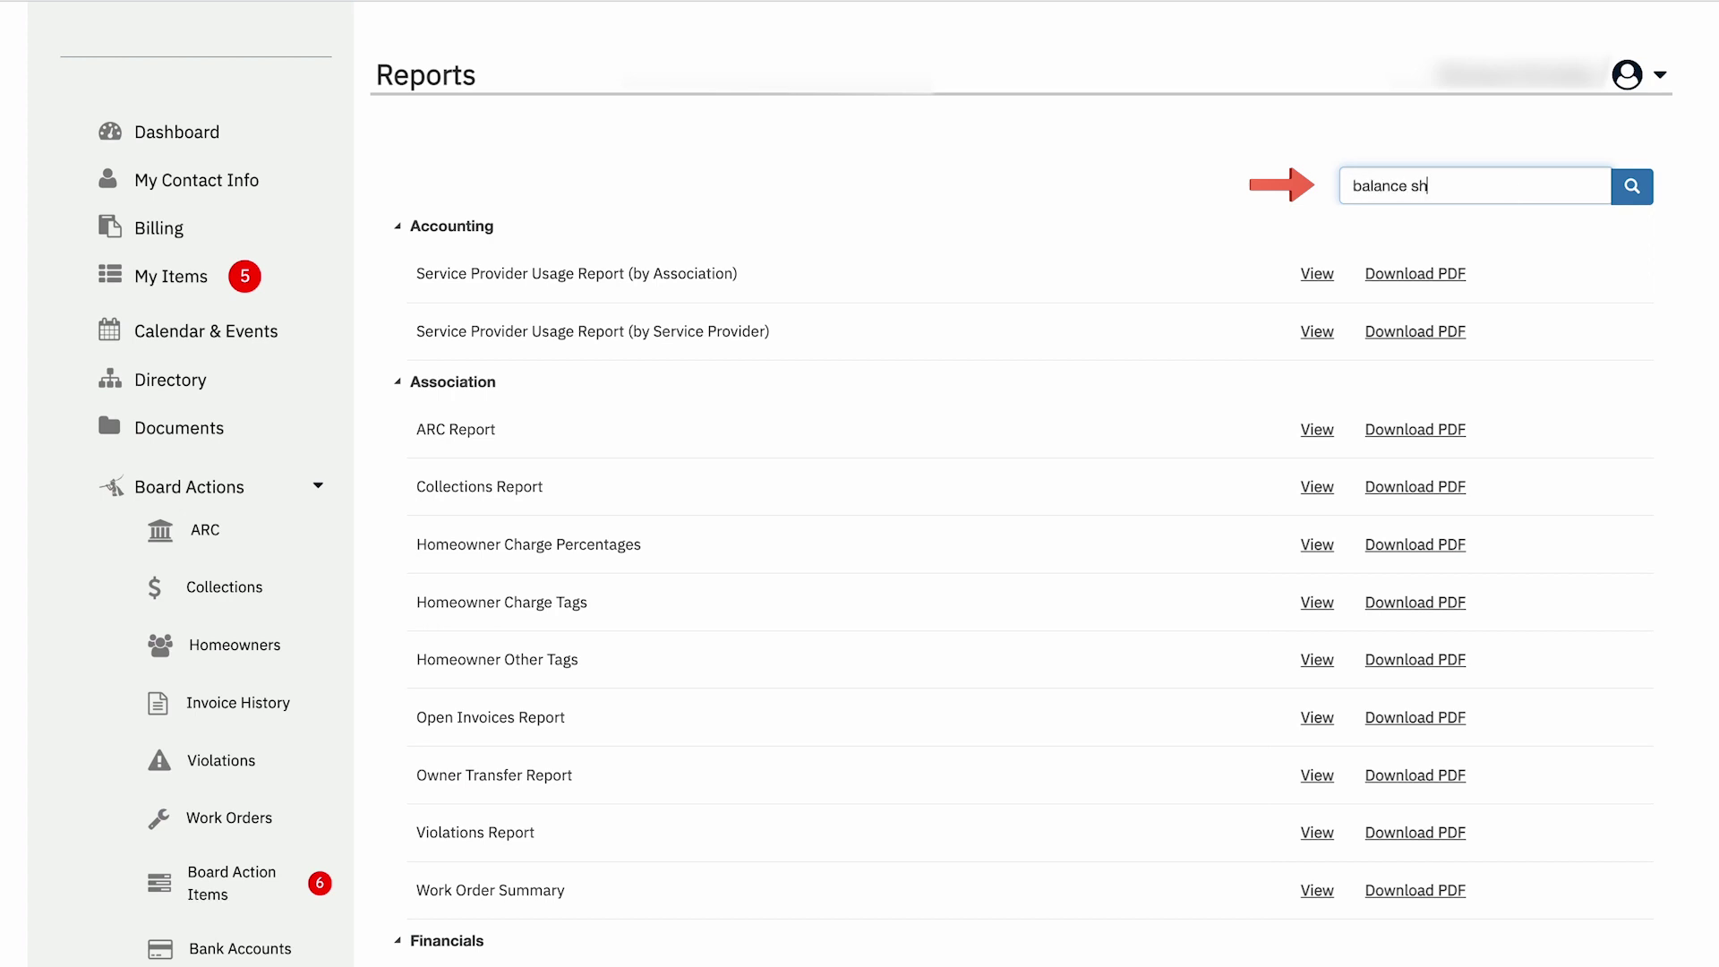
# Search 'balance sheet' and generate Balance Sheet (w/ Codes) with end date April 30, 2023
pyautogui.write('eet')
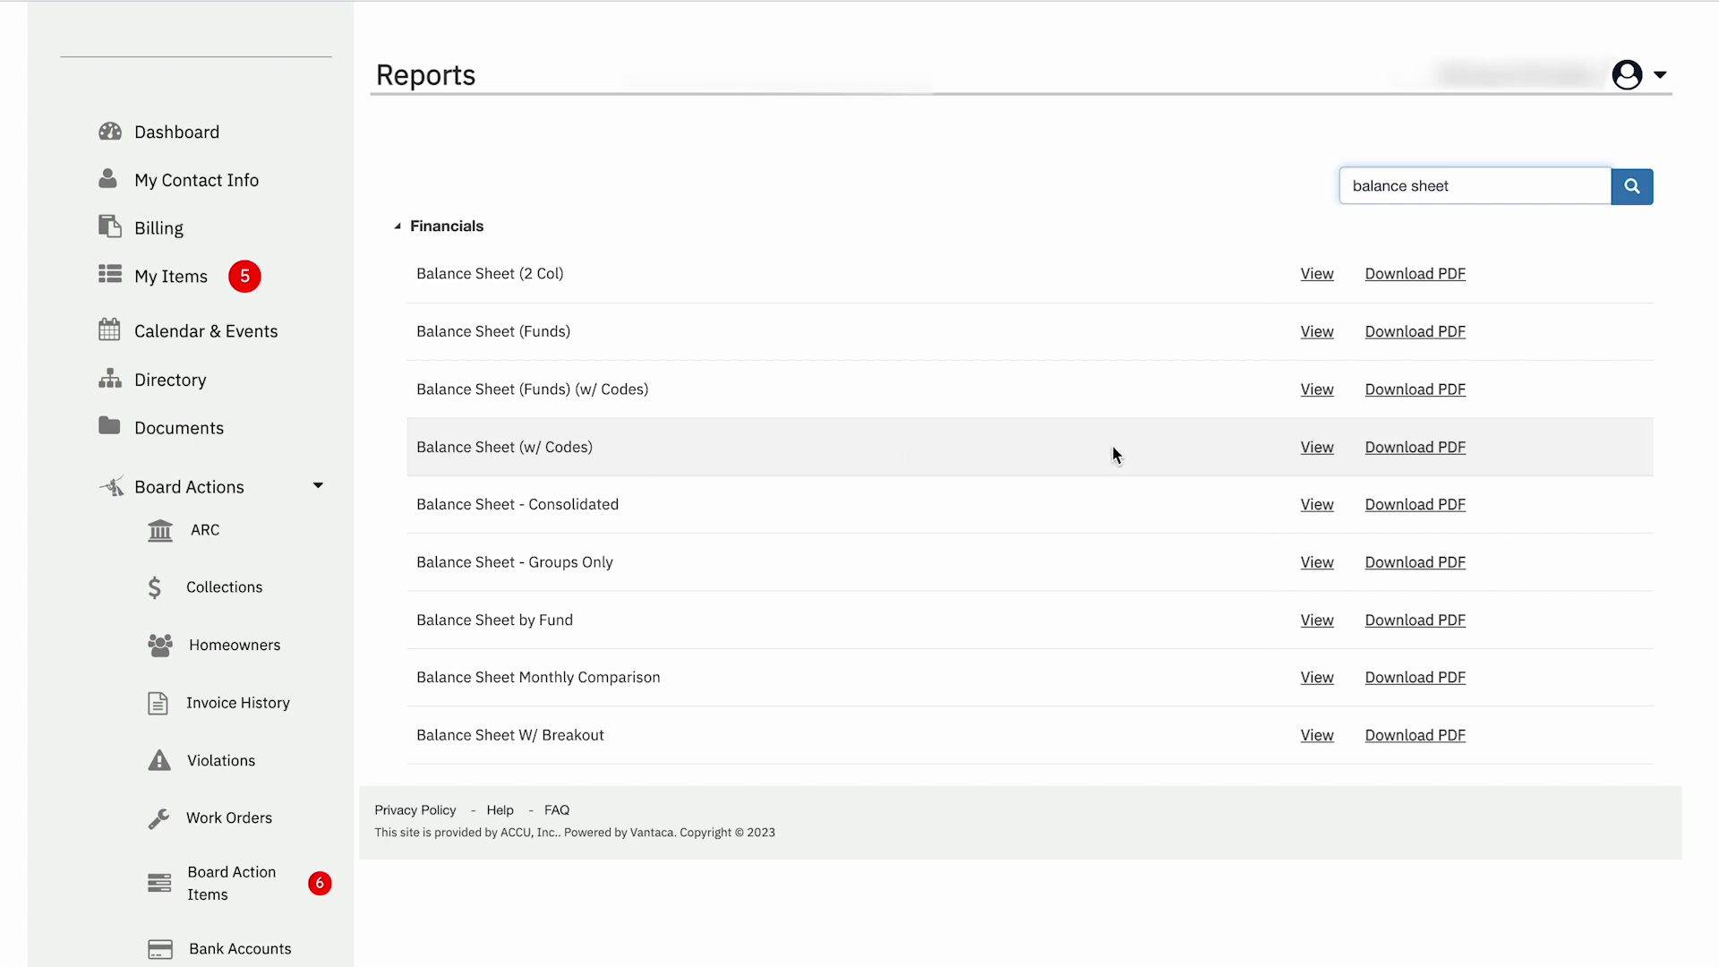
pyautogui.click(1329, 458)
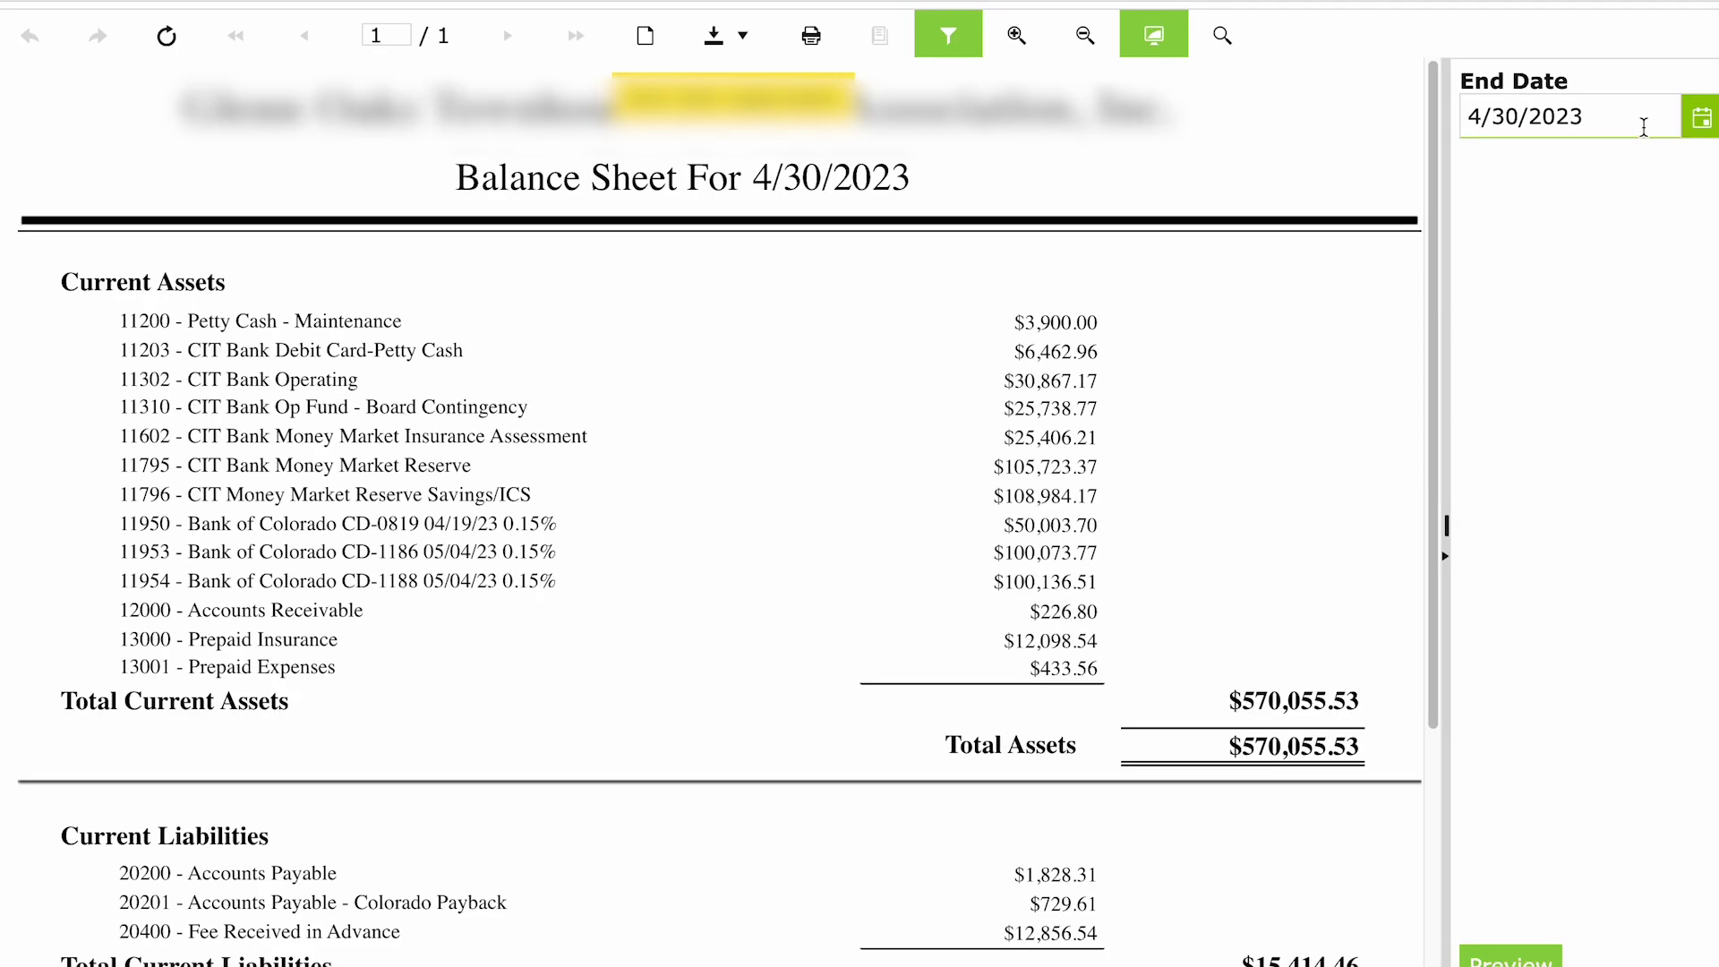
pyautogui.click(1701, 117)
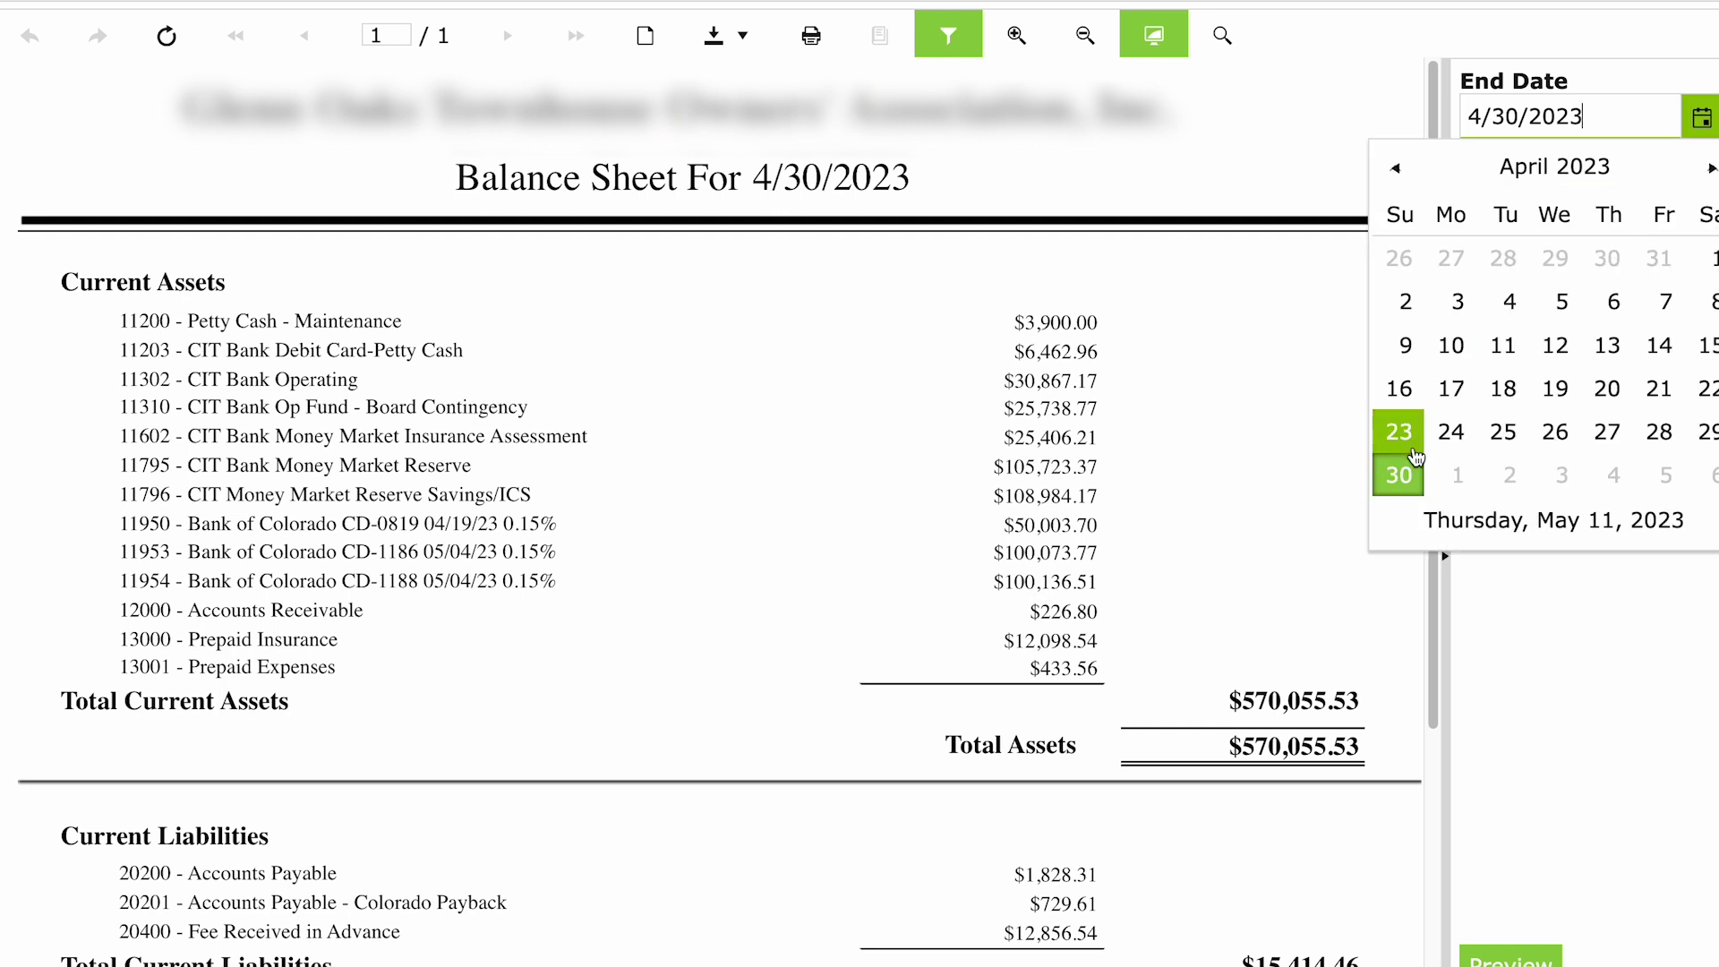
pyautogui.click(1405, 488)
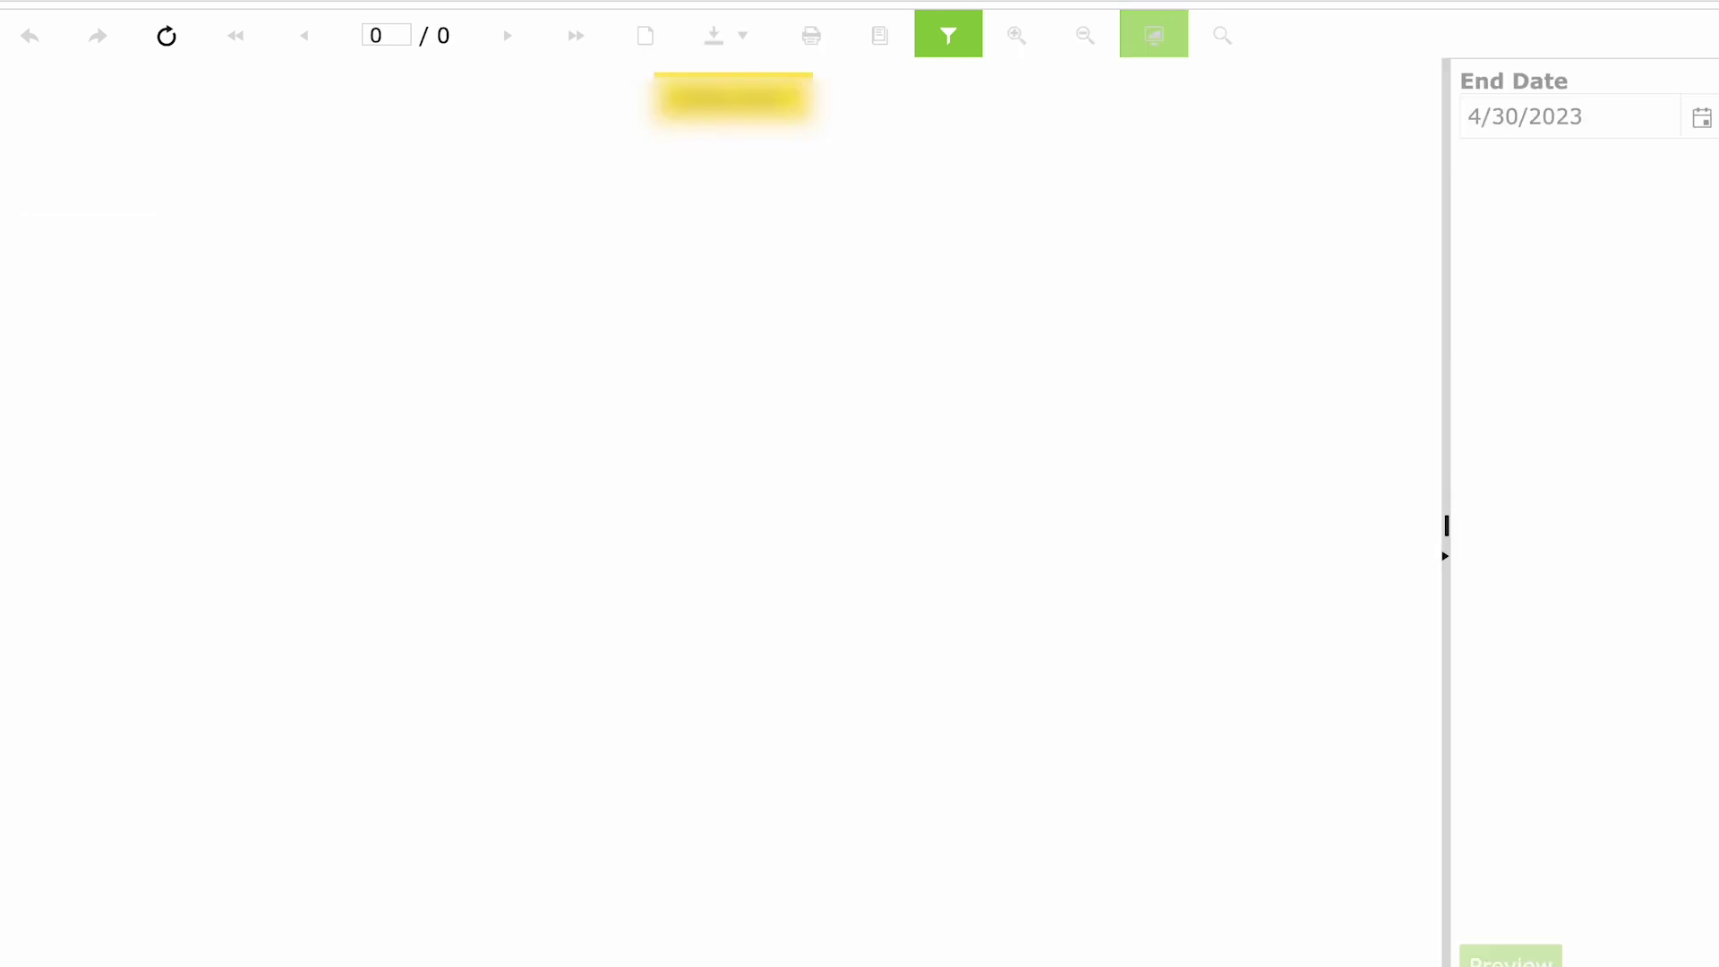
# Review the $570,055.53 total-assets report, then change its end date to May 10, 2023
pyautogui.scroll(-1, 1167, 768)
pyautogui.scroll(1, 1168, 772)
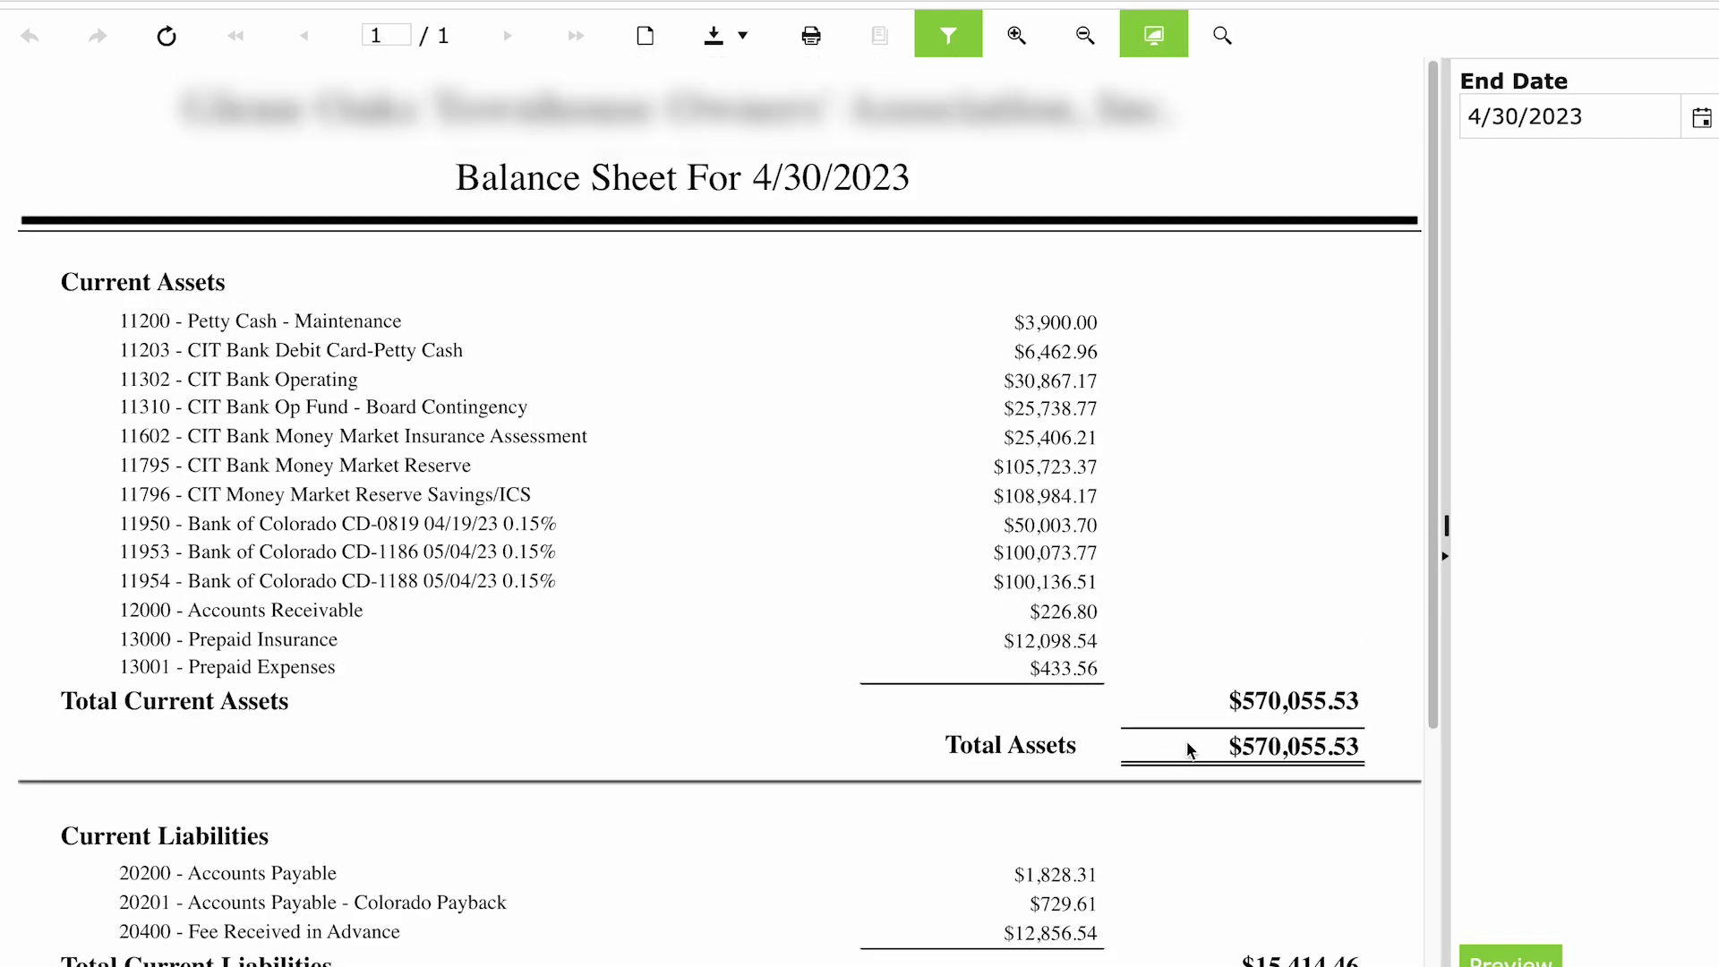
pyautogui.scroll(-1, 1197, 691)
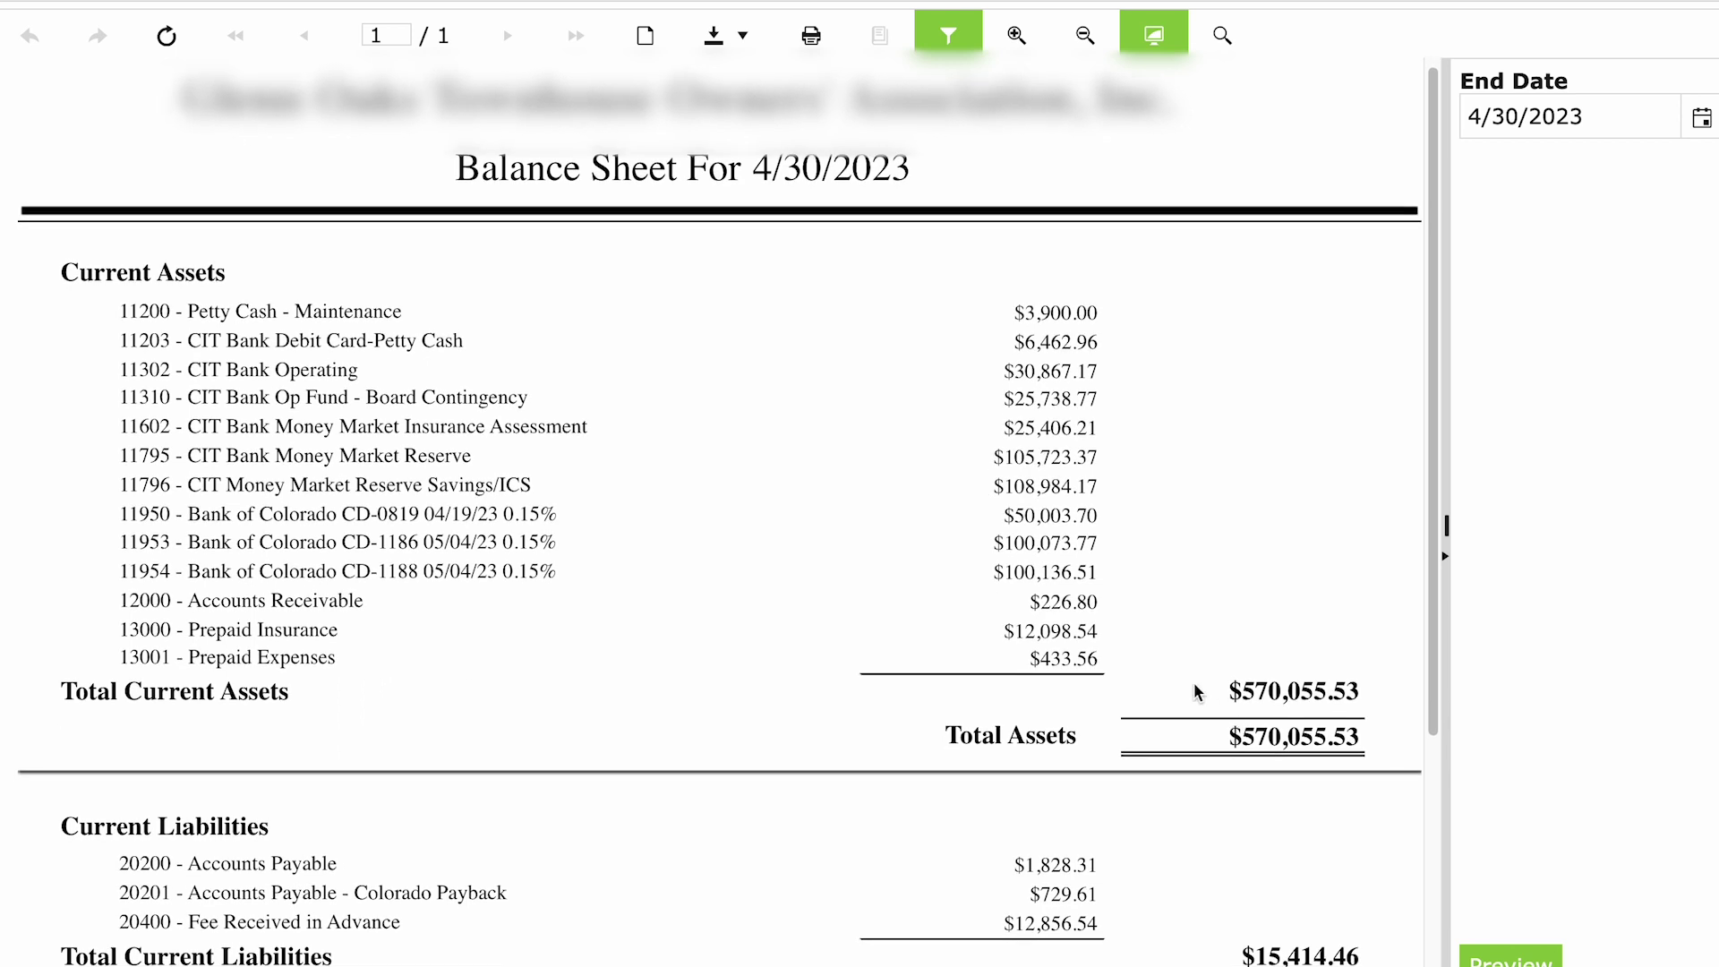
pyautogui.scroll(-1, 1157, 675)
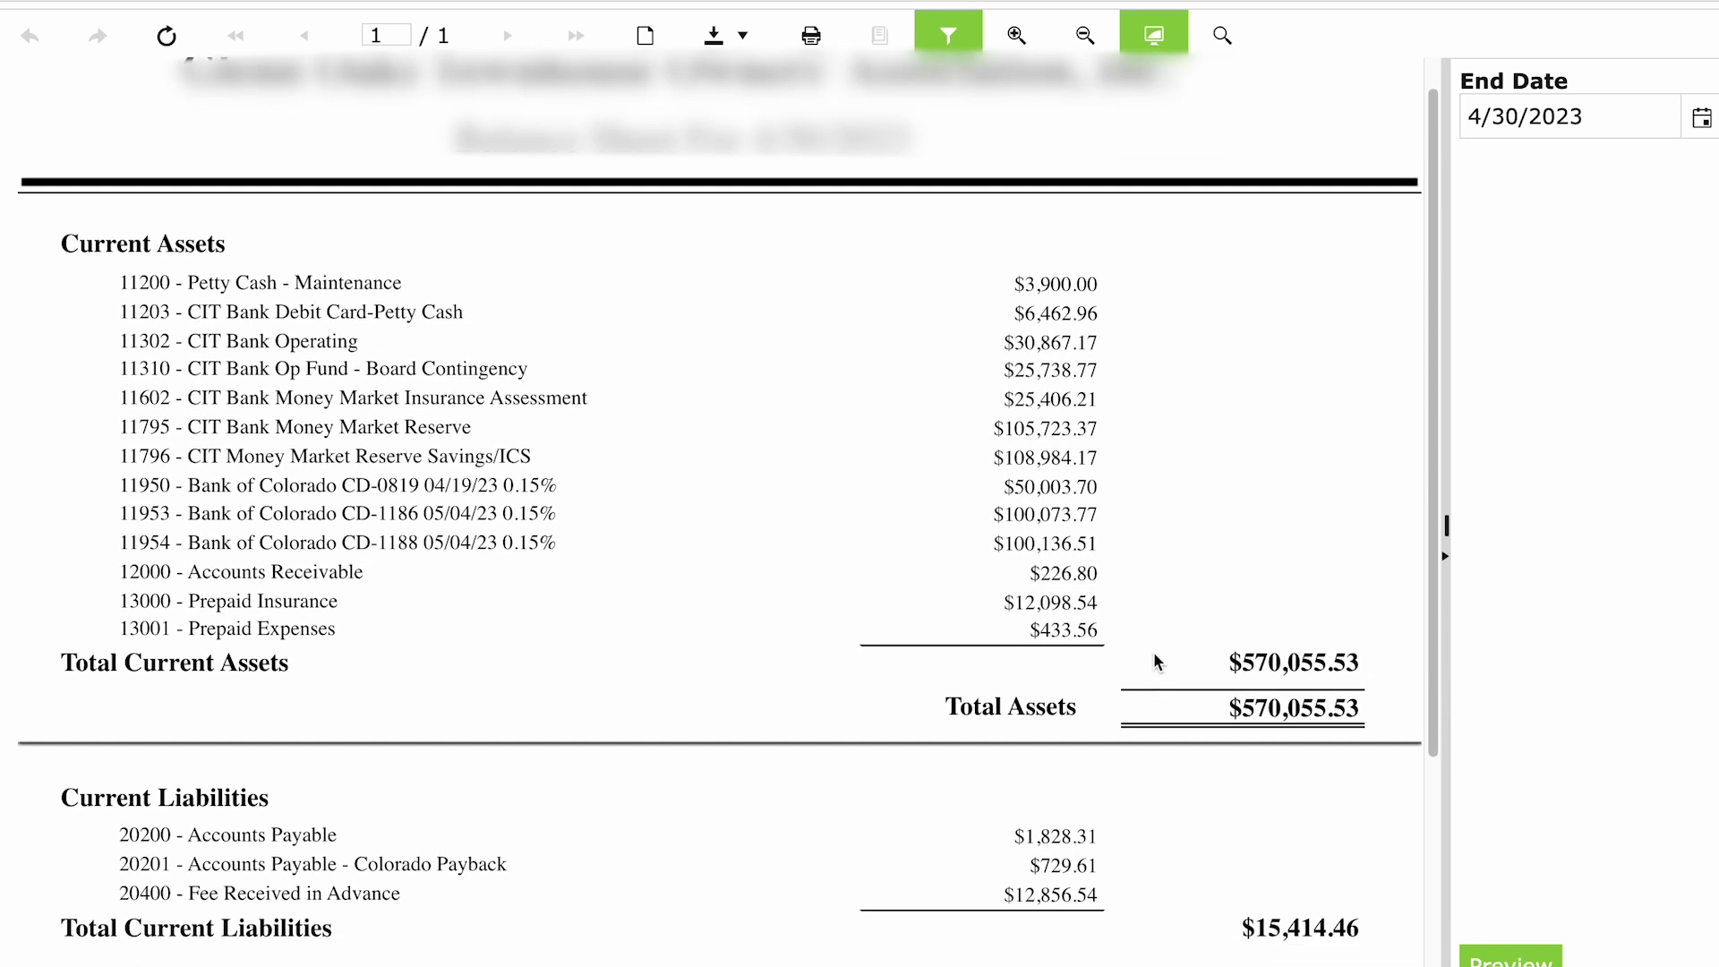
pyautogui.scroll(-3, 1179, 755)
pyautogui.click(1701, 117)
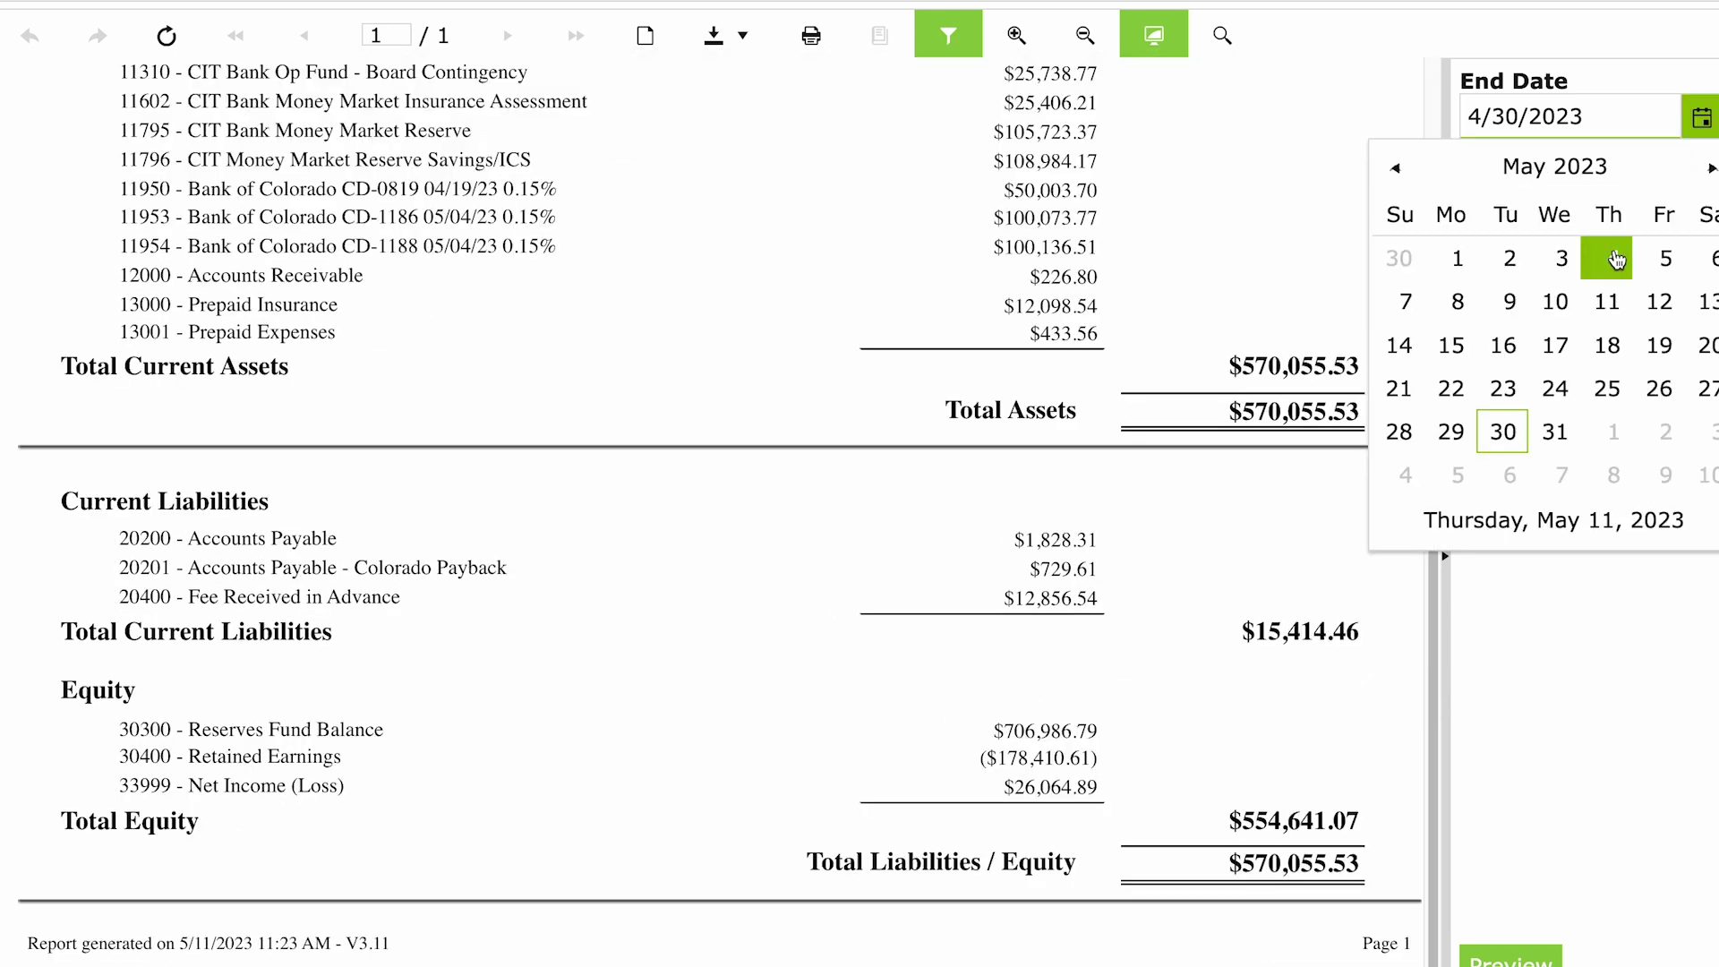
pyautogui.click(1556, 306)
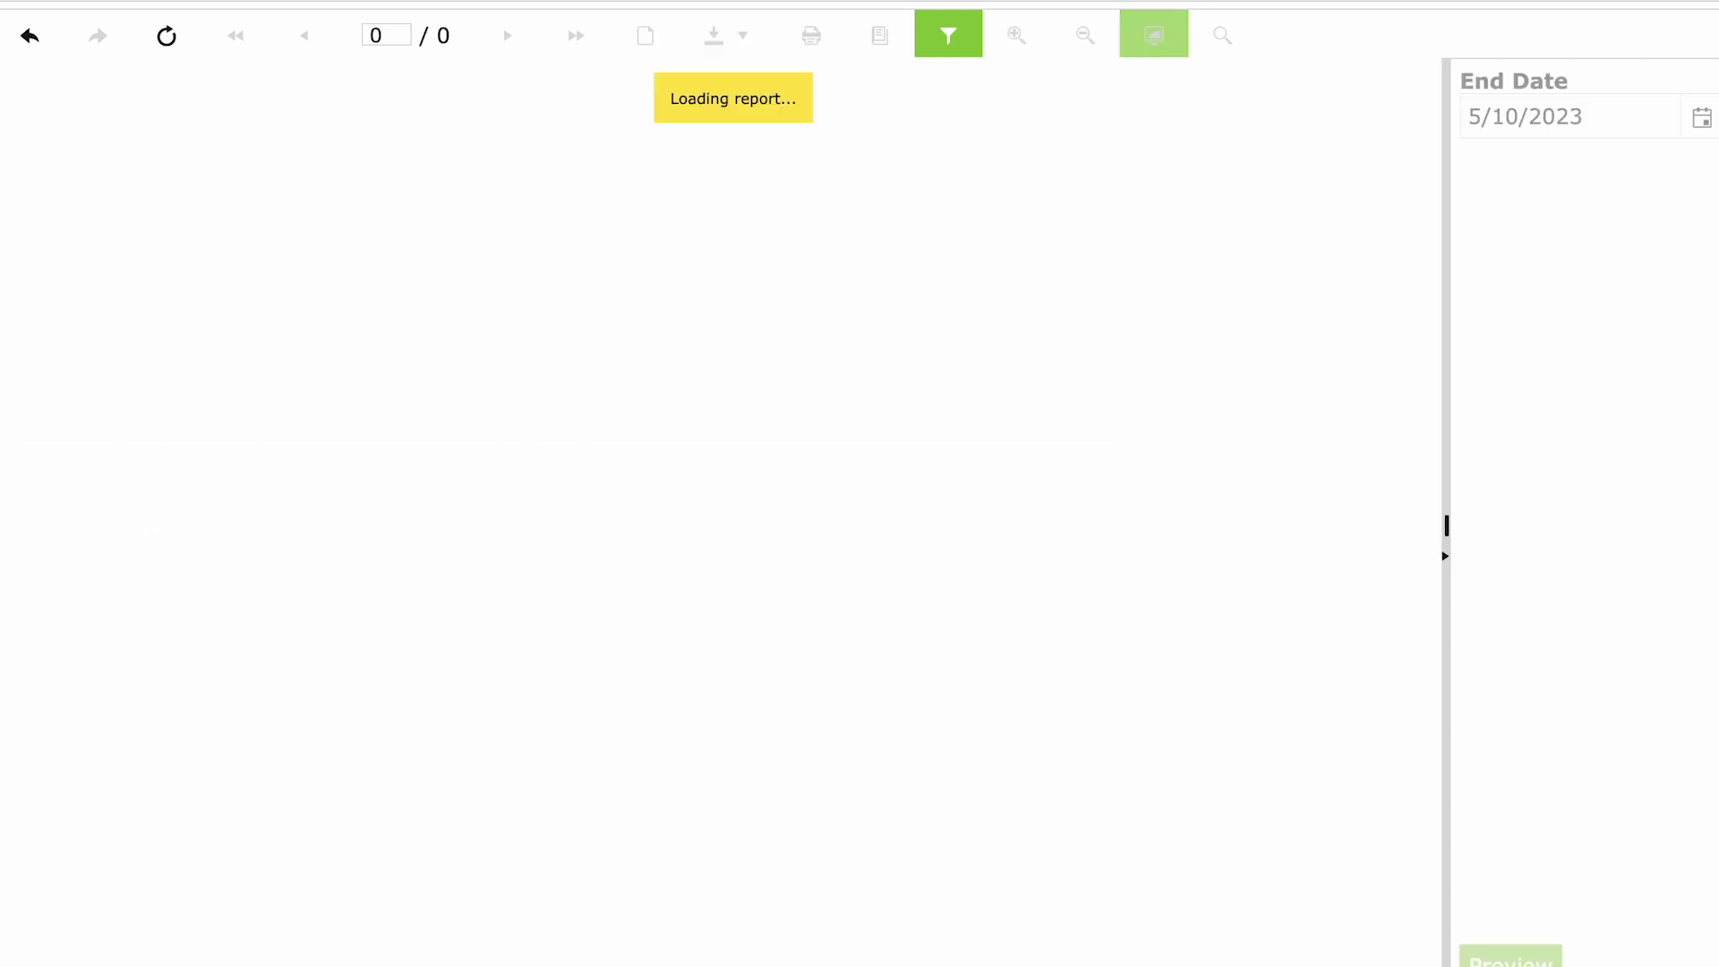